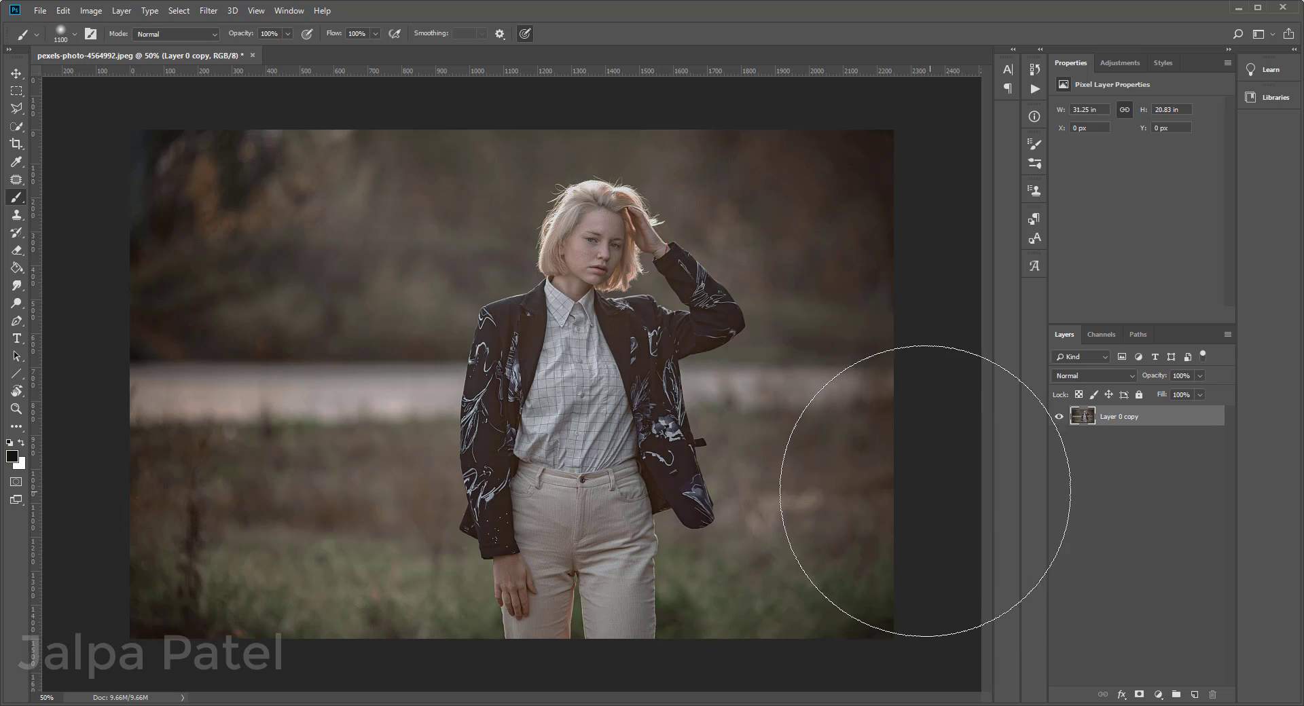
# Step: Reduce the brush size to 175 and duplicate the photo layer
pyautogui.press('[')
pyautogui.press('[')
pyautogui.press('[')
pyautogui.press('[')
pyautogui.press('[')
pyautogui.press('[')
pyautogui.press('[')
pyautogui.press('[')
pyautogui.press('[')
pyautogui.press('[')
pyautogui.press('[')
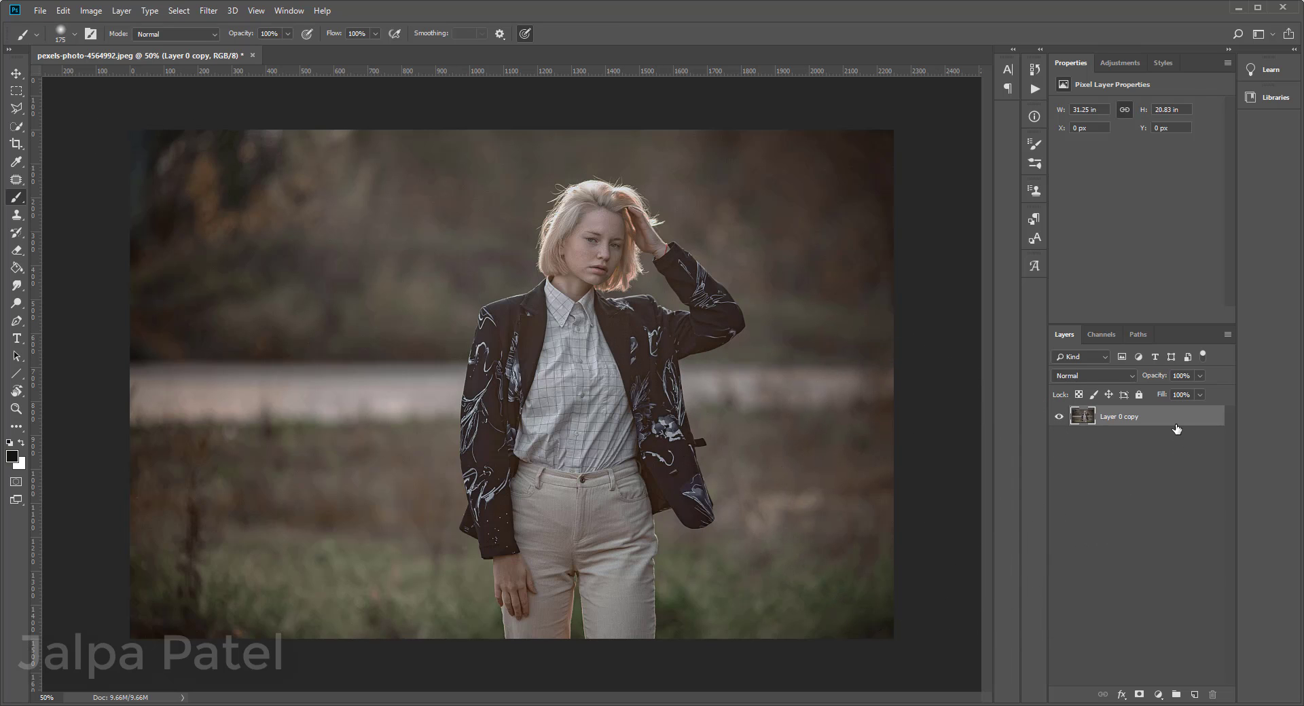
pyautogui.moveTo(1179, 425); pyautogui.dragTo(1191, 693)
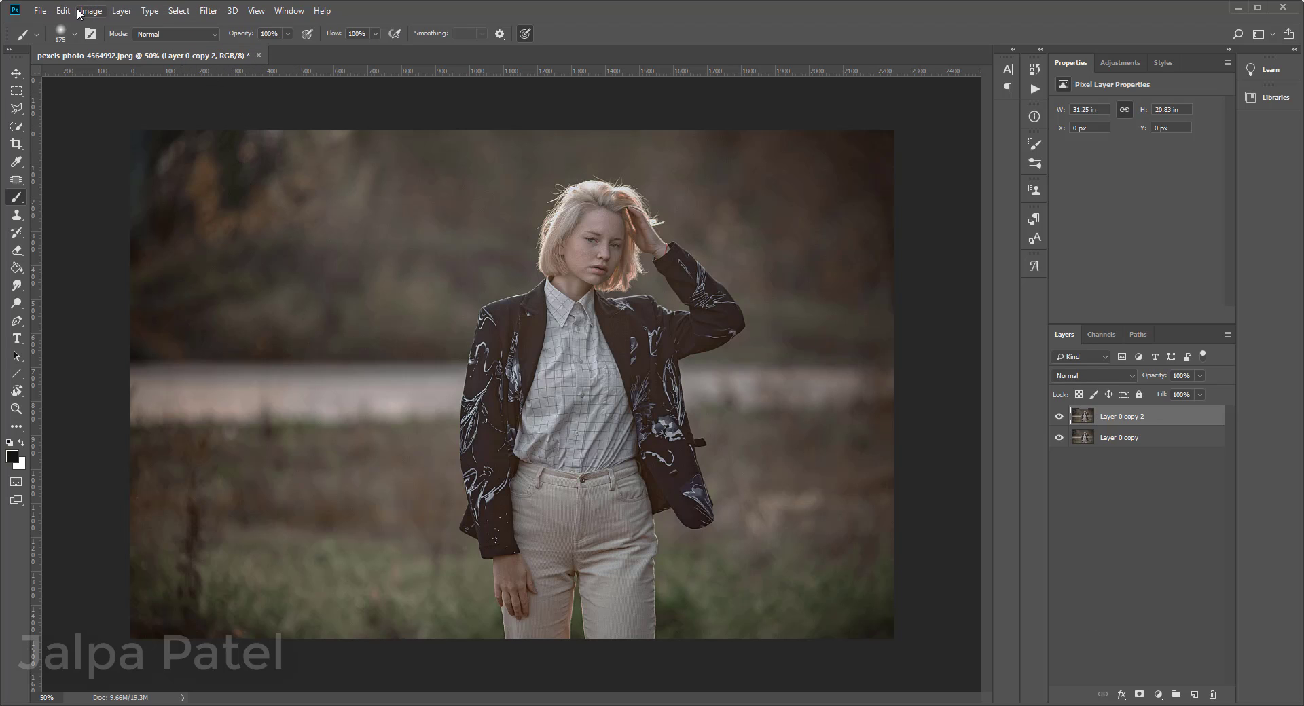
# Step: In the Camera Raw Filter, set Exposure +0.40, Contrast +13, Highlights +10, Shadows -23, Whites -11, Blacks -2 and Clarity +22
pyautogui.click(212, 14)
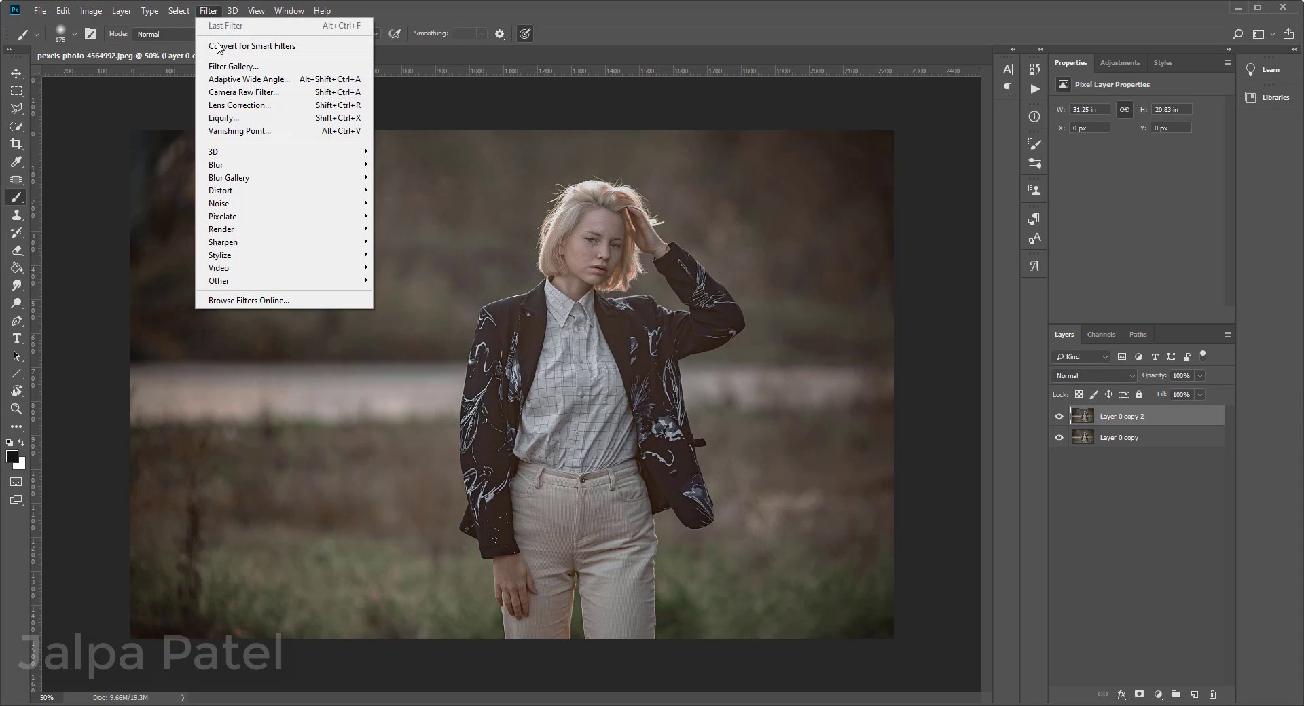
pyautogui.click(249, 95)
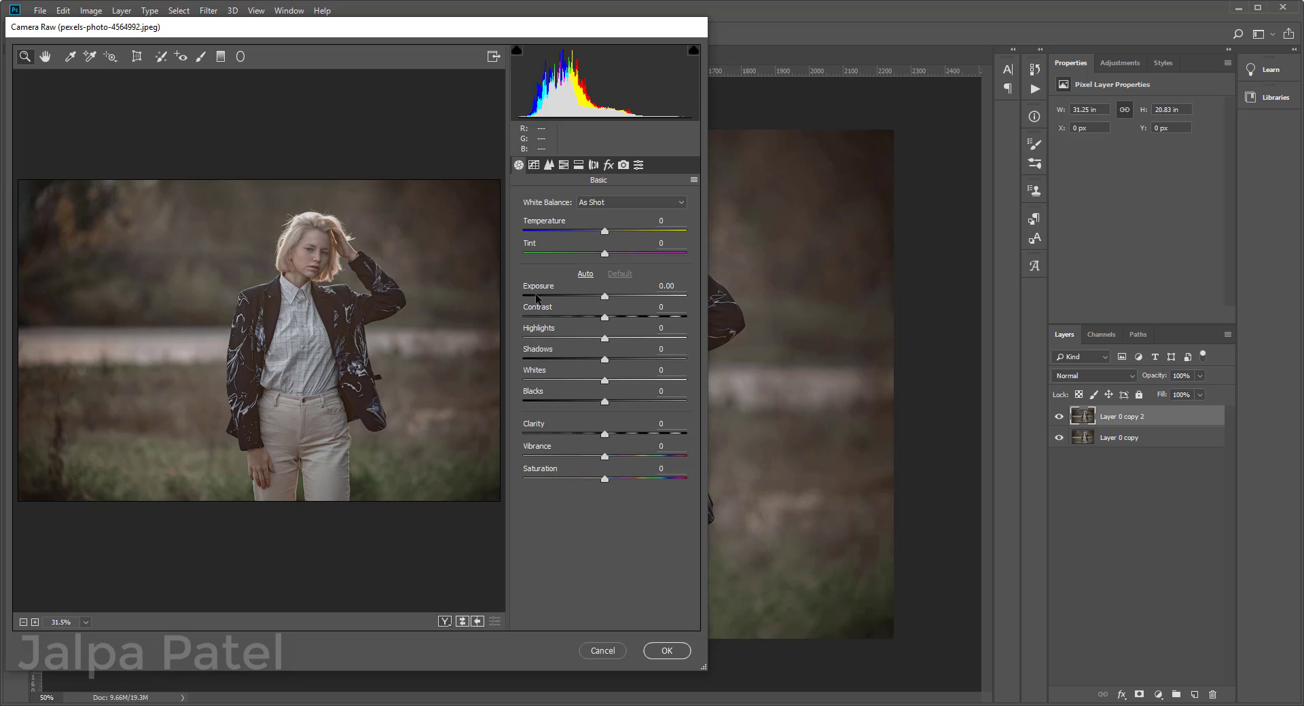
pyautogui.click(603, 298)
pyautogui.moveTo(602, 299); pyautogui.dragTo(609, 298)
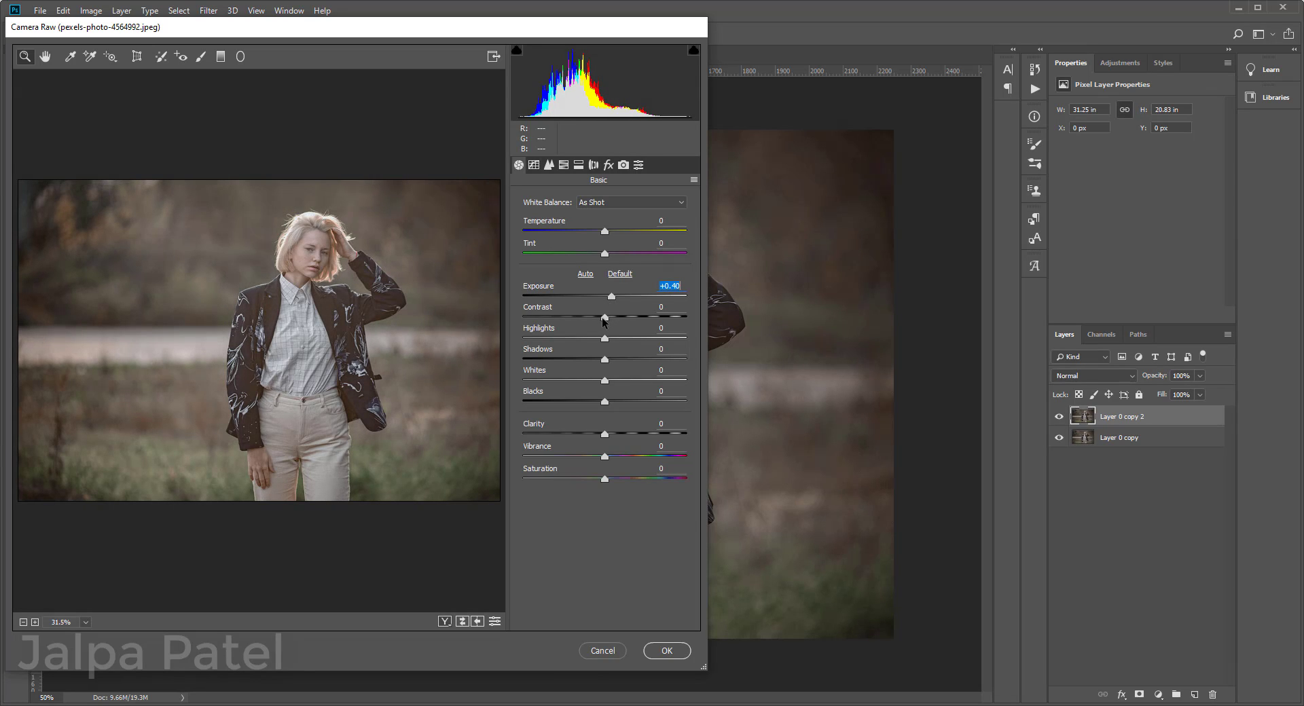
pyautogui.moveTo(603, 317); pyautogui.dragTo(586, 364)
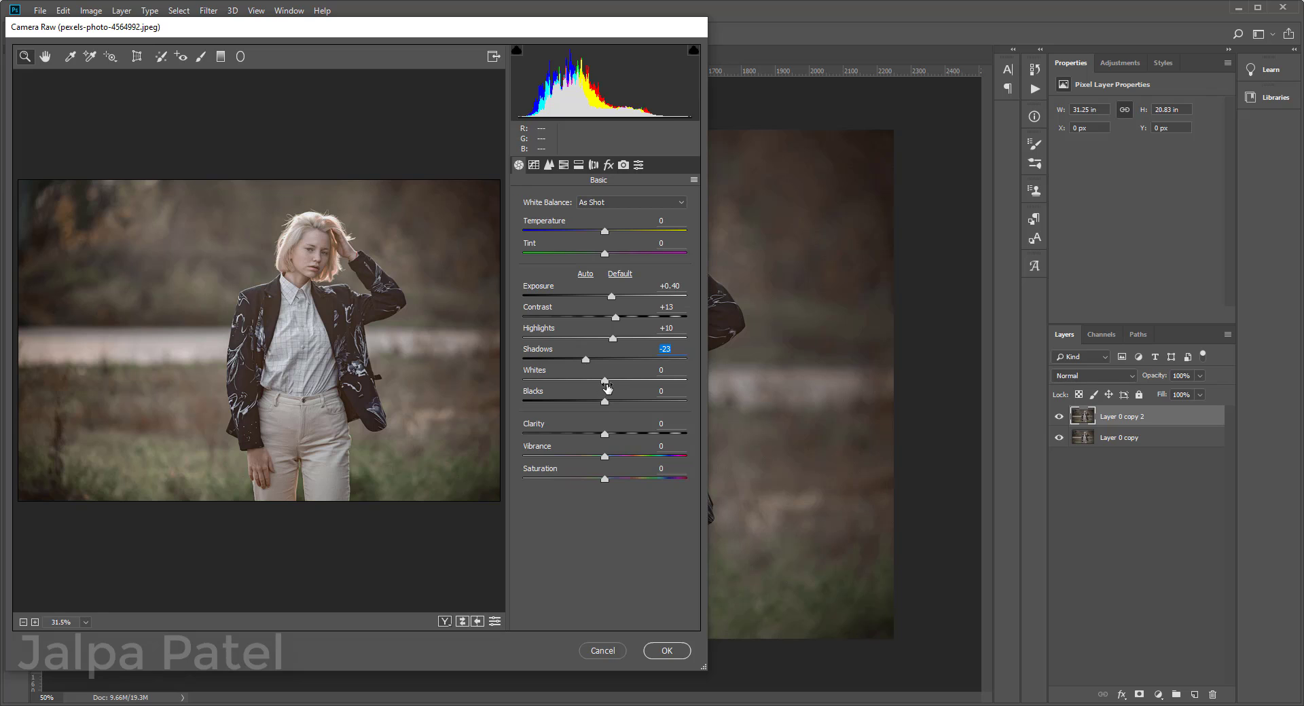
pyautogui.moveTo(605, 384); pyautogui.dragTo(622, 435)
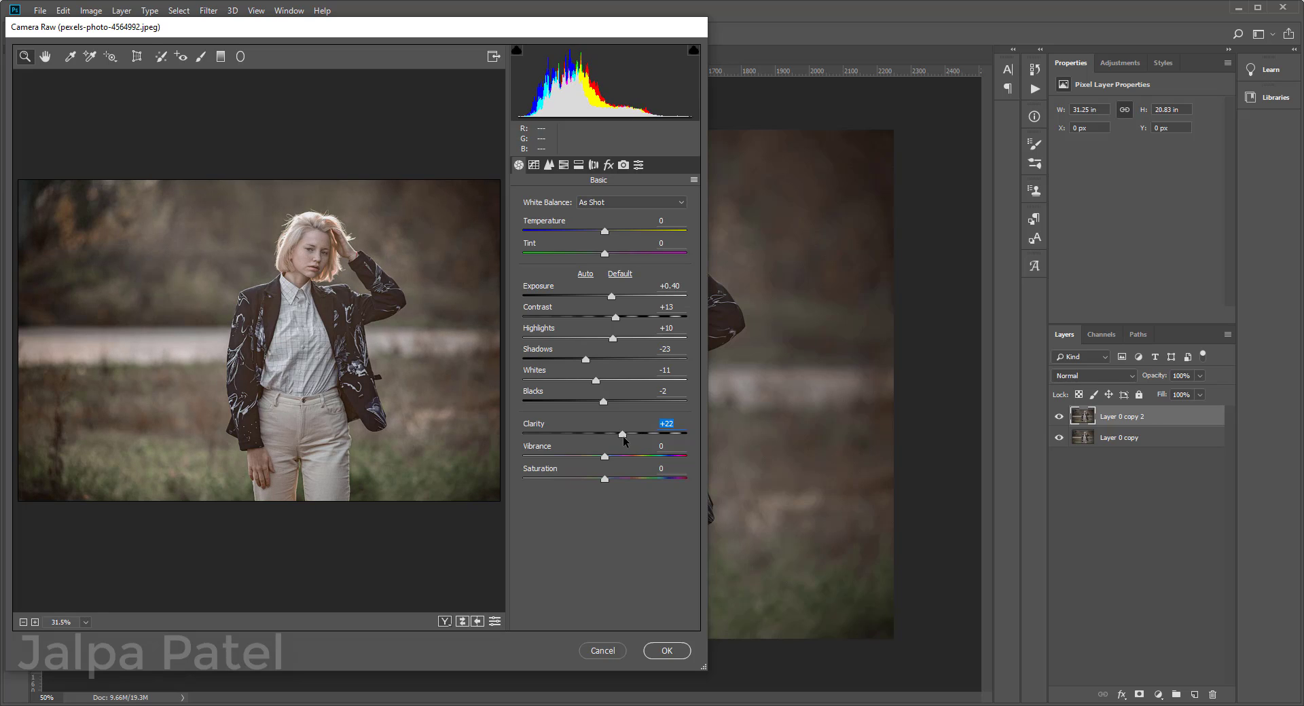
# Step: Set Vibrance +22, Exposure +0.80, Contrast +37, Highlights +14 and Saturation +17, apply the filter, and compare the photo before and after
pyautogui.moveTo(604, 457); pyautogui.dragTo(618, 464)
pyautogui.moveTo(616, 459); pyautogui.dragTo(620, 463)
pyautogui.moveTo(611, 296); pyautogui.dragTo(616, 344)
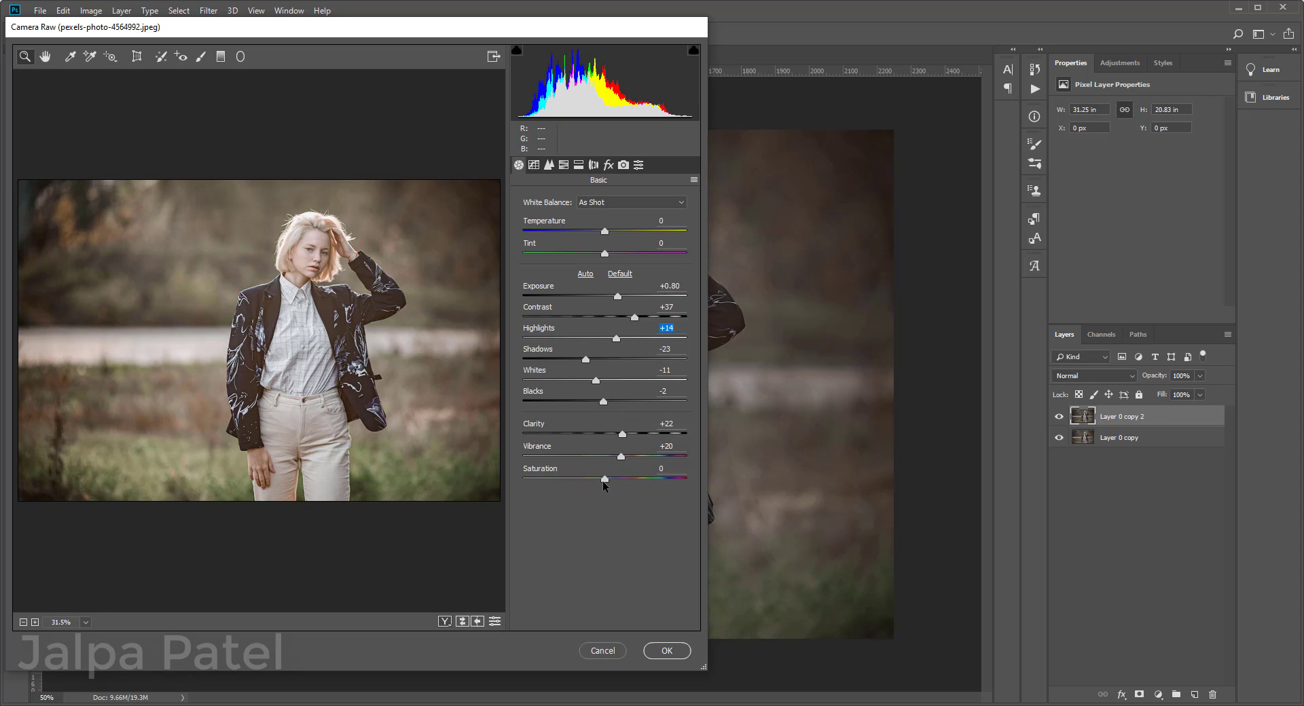
pyautogui.moveTo(603, 483)
pyautogui.mouseDown()
pyautogui.moveTo(626, 458)
pyautogui.moveTo(617, 482)
pyautogui.mouseUp()
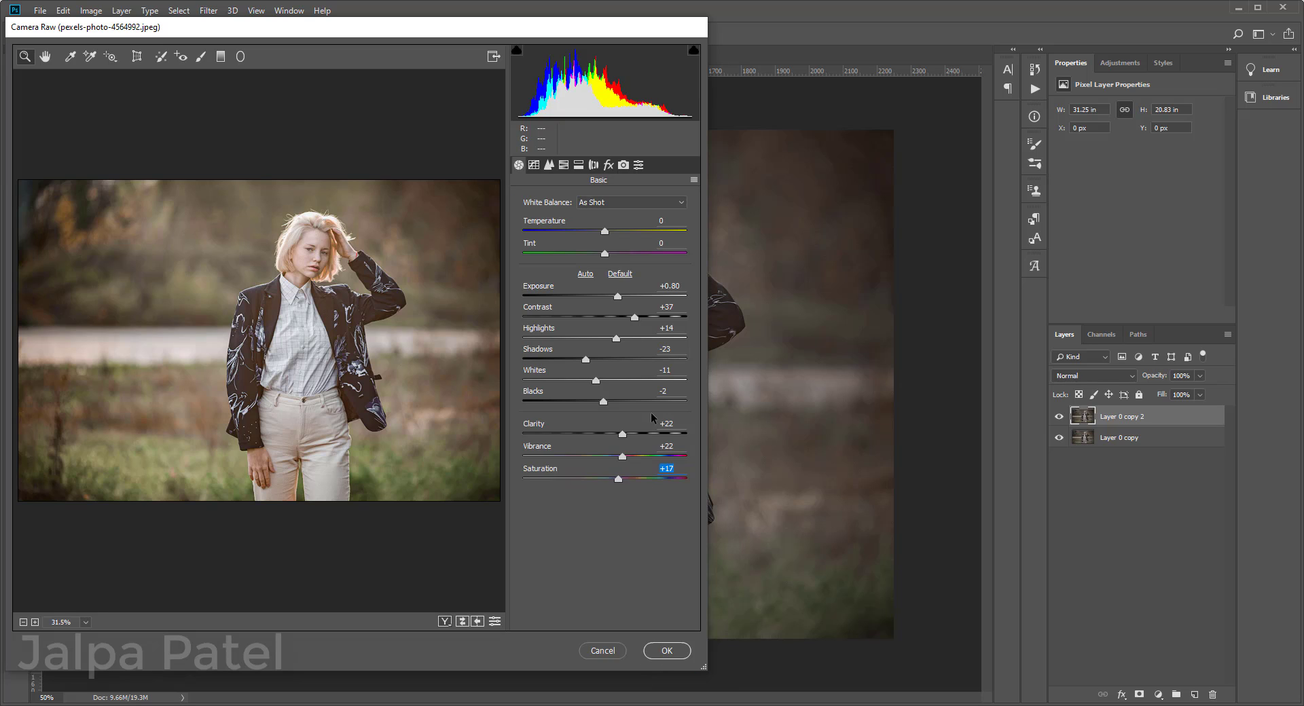
pyautogui.click(657, 650)
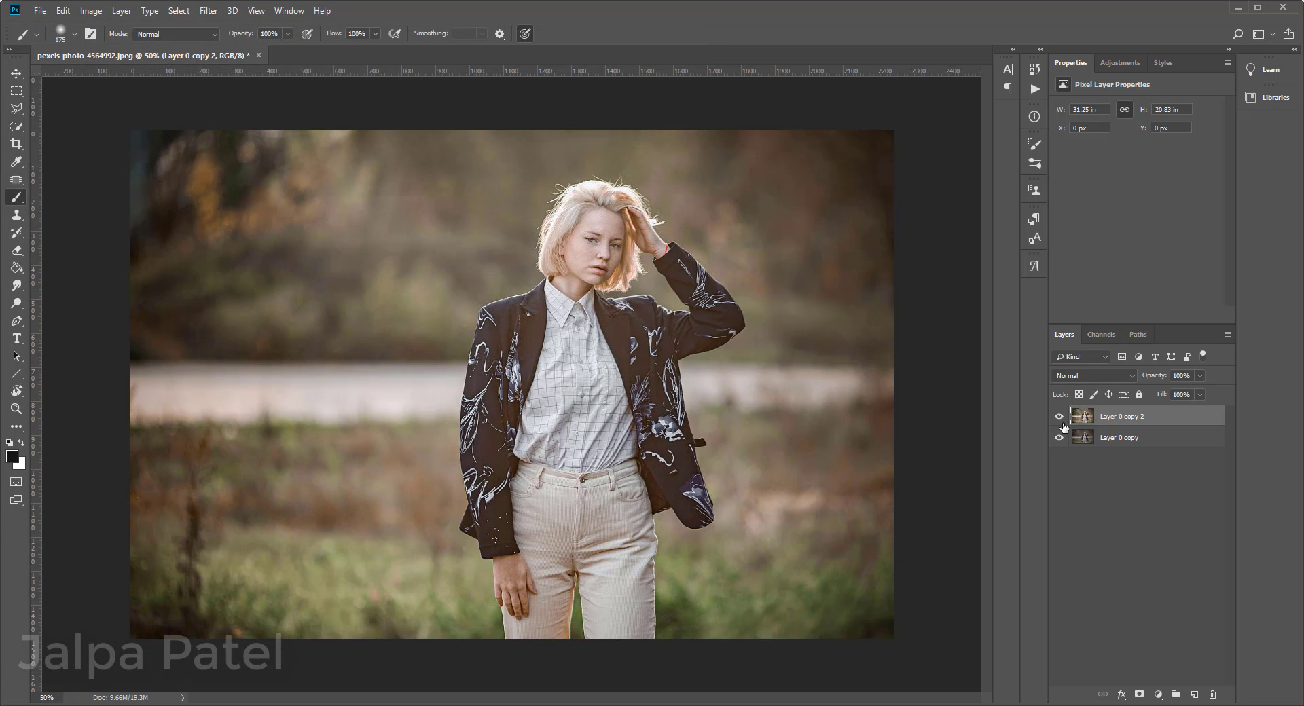
pyautogui.click(1060, 417)
pyautogui.click(1060, 416)
# Step: Apply a Brightness/Contrast adjustment with Brightness -11 and moderately increased contrast, and compare the duplicated layer with the one beneath
pyautogui.click(98, 12)
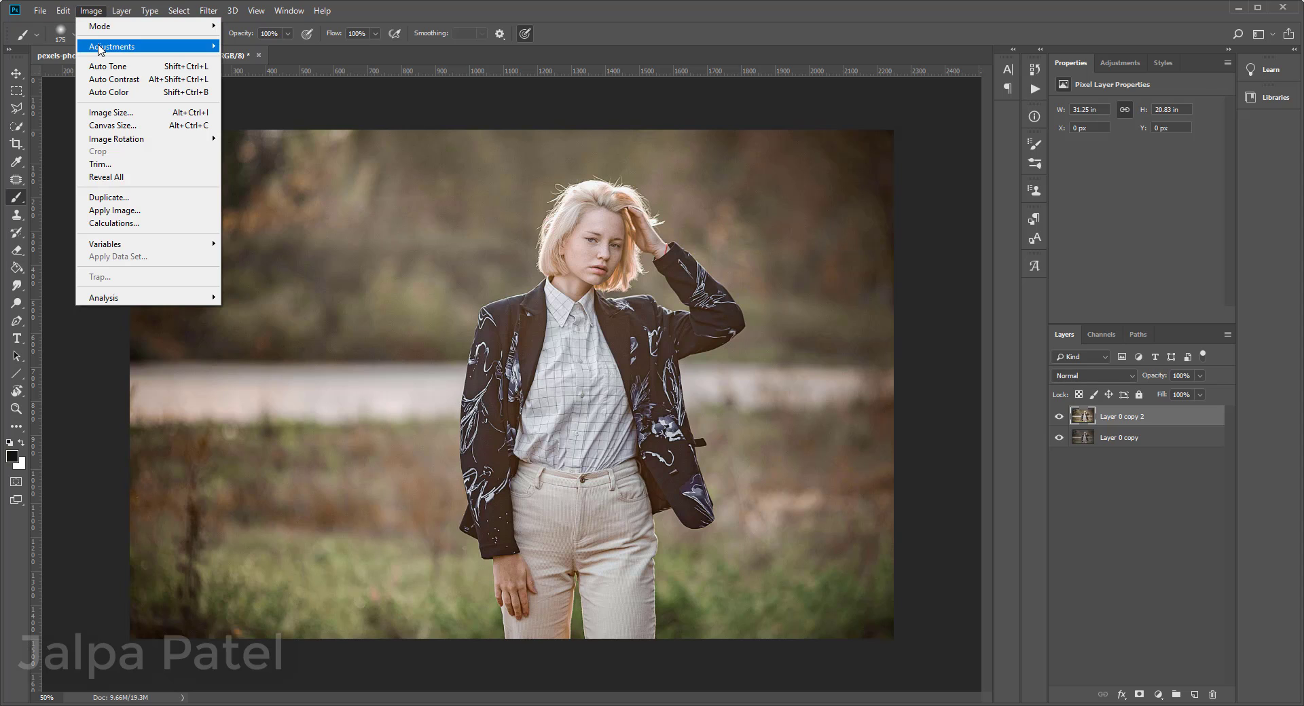
pyautogui.moveTo(99, 49)
pyautogui.click(269, 46)
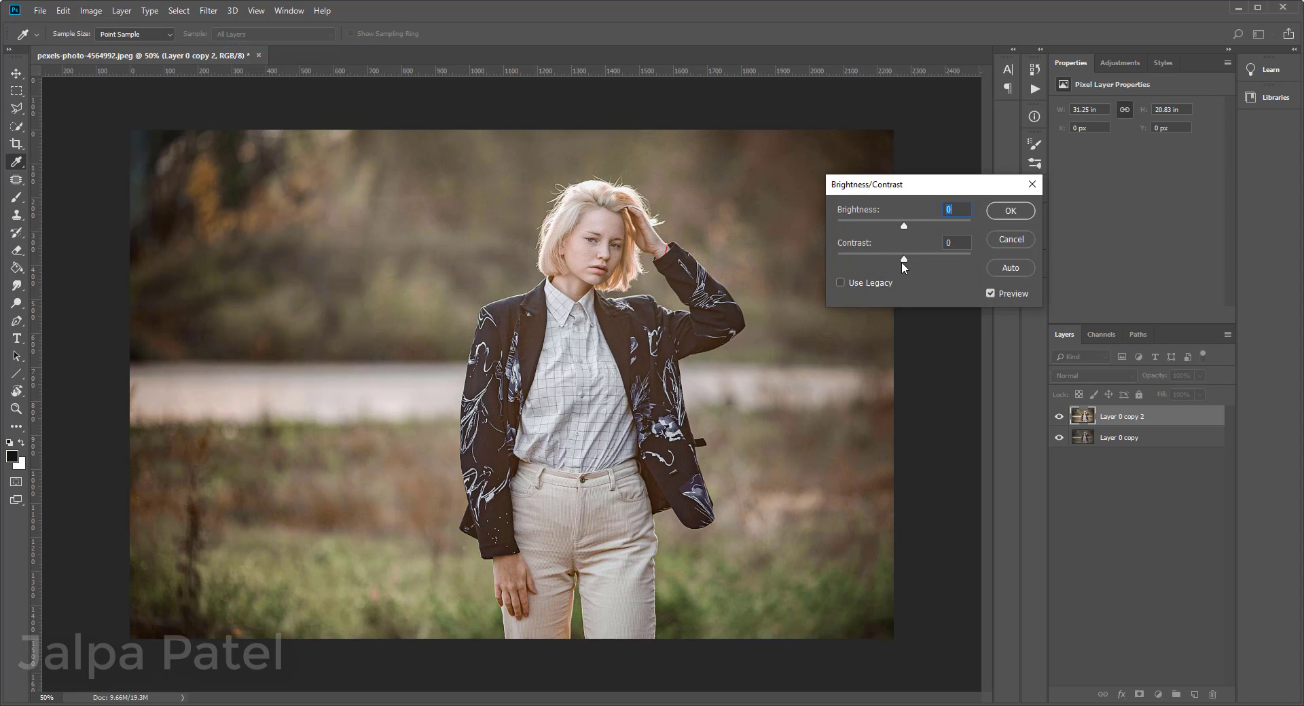
pyautogui.moveTo(903, 260); pyautogui.dragTo(932, 266)
pyautogui.moveTo(904, 231)
pyautogui.mouseDown()
pyautogui.moveTo(885, 228)
pyautogui.moveTo(918, 235)
pyautogui.moveTo(874, 231)
pyautogui.moveTo(897, 234)
pyautogui.mouseUp()
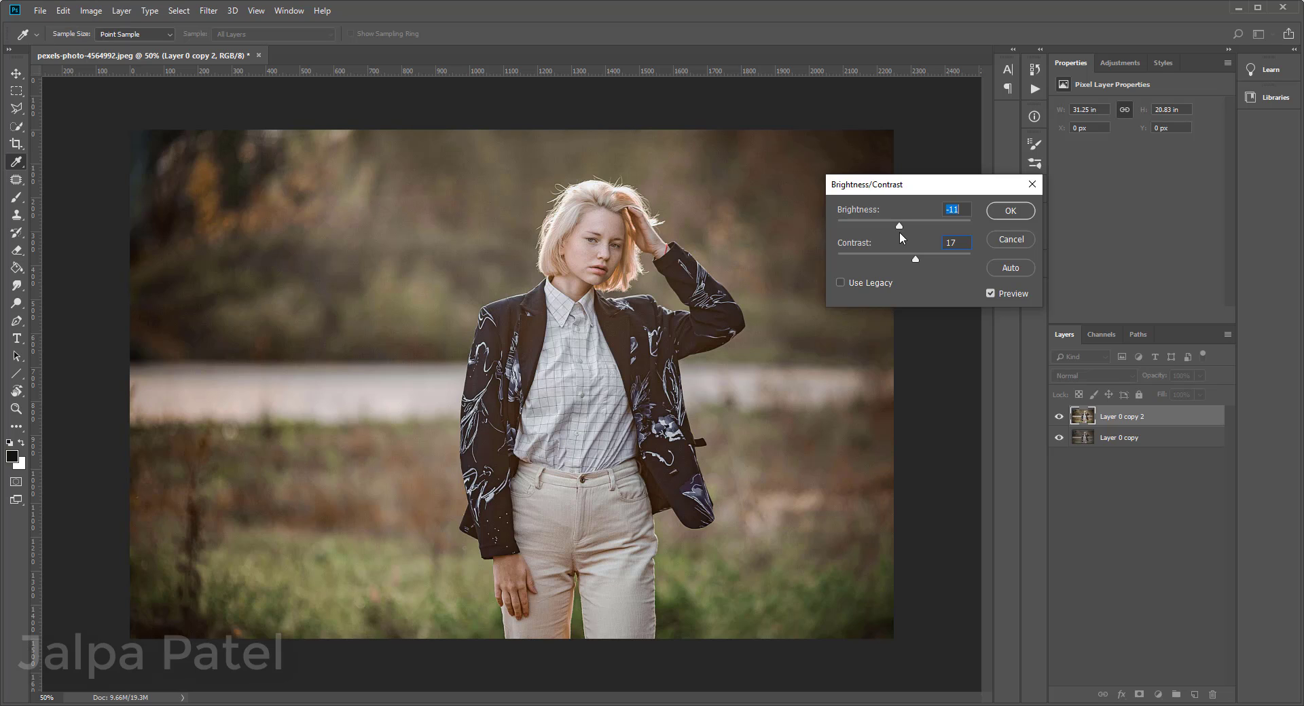
pyautogui.moveTo(919, 258); pyautogui.dragTo(923, 264)
pyautogui.click(1010, 212)
pyautogui.press('b')
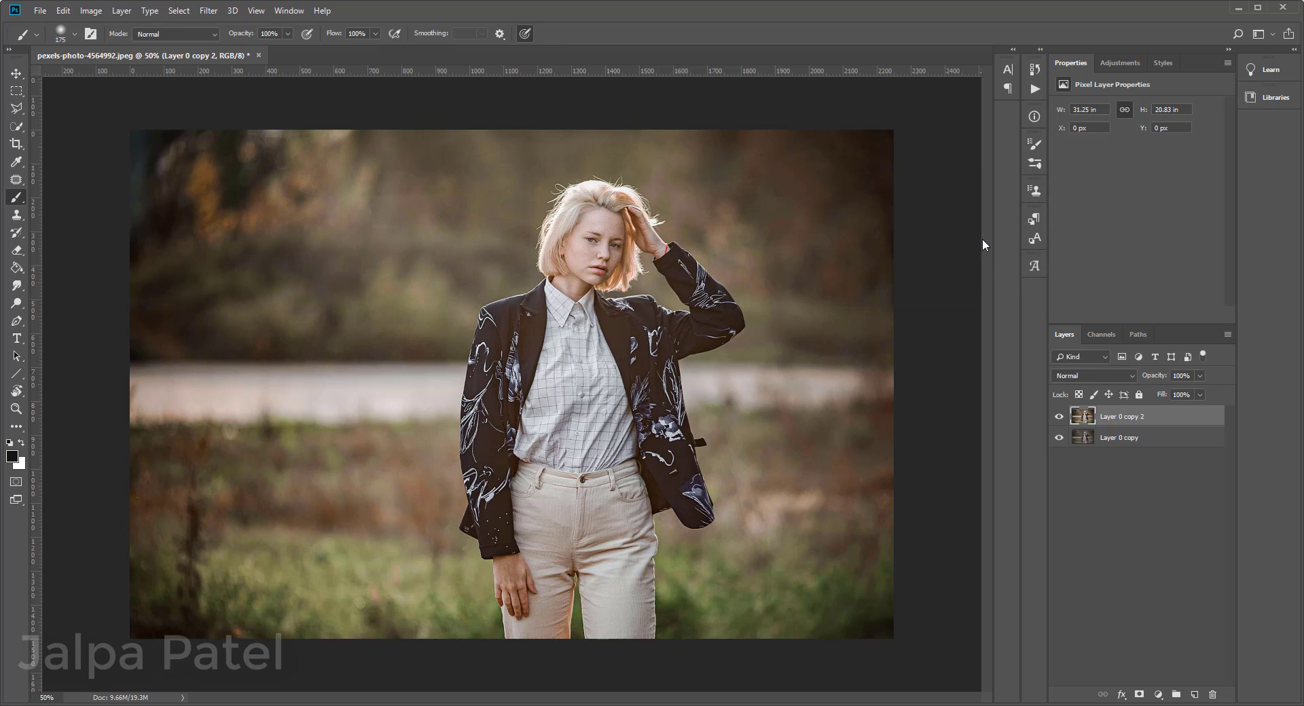
pyautogui.click(1057, 417)
pyautogui.click(1057, 416)
pyautogui.click(208, 11)
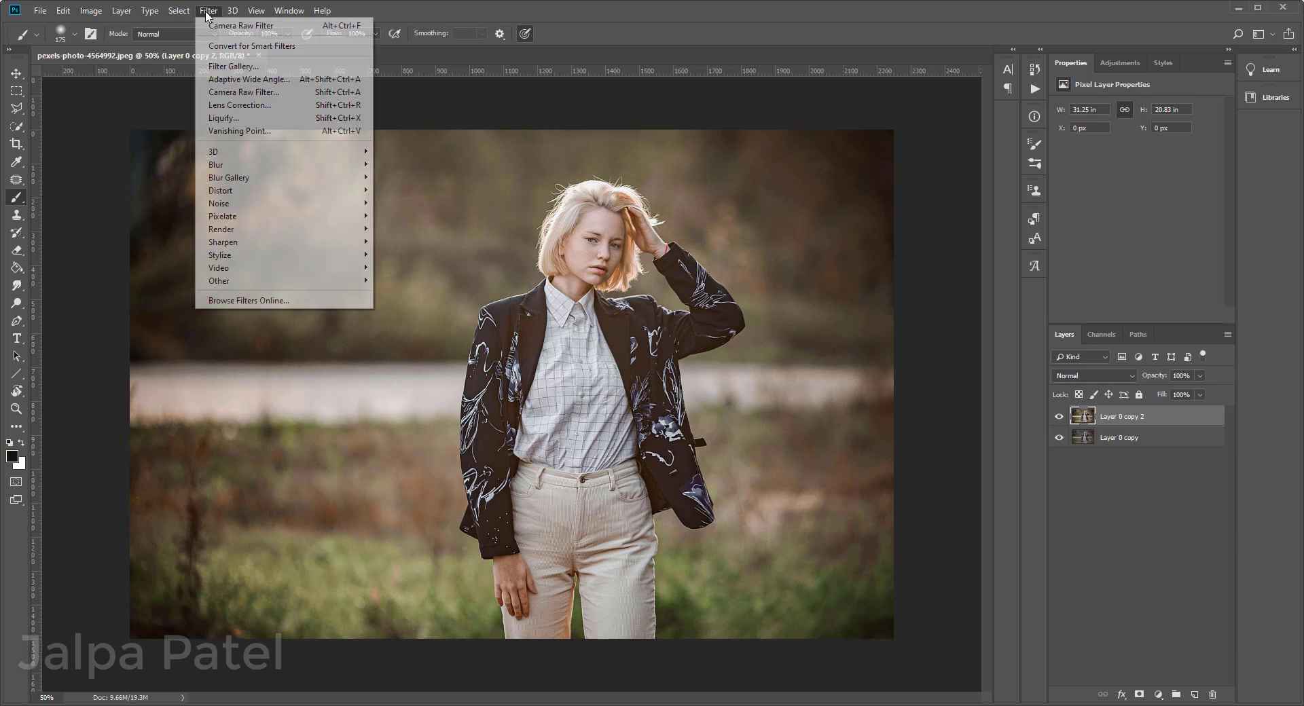
pyautogui.click(228, 67)
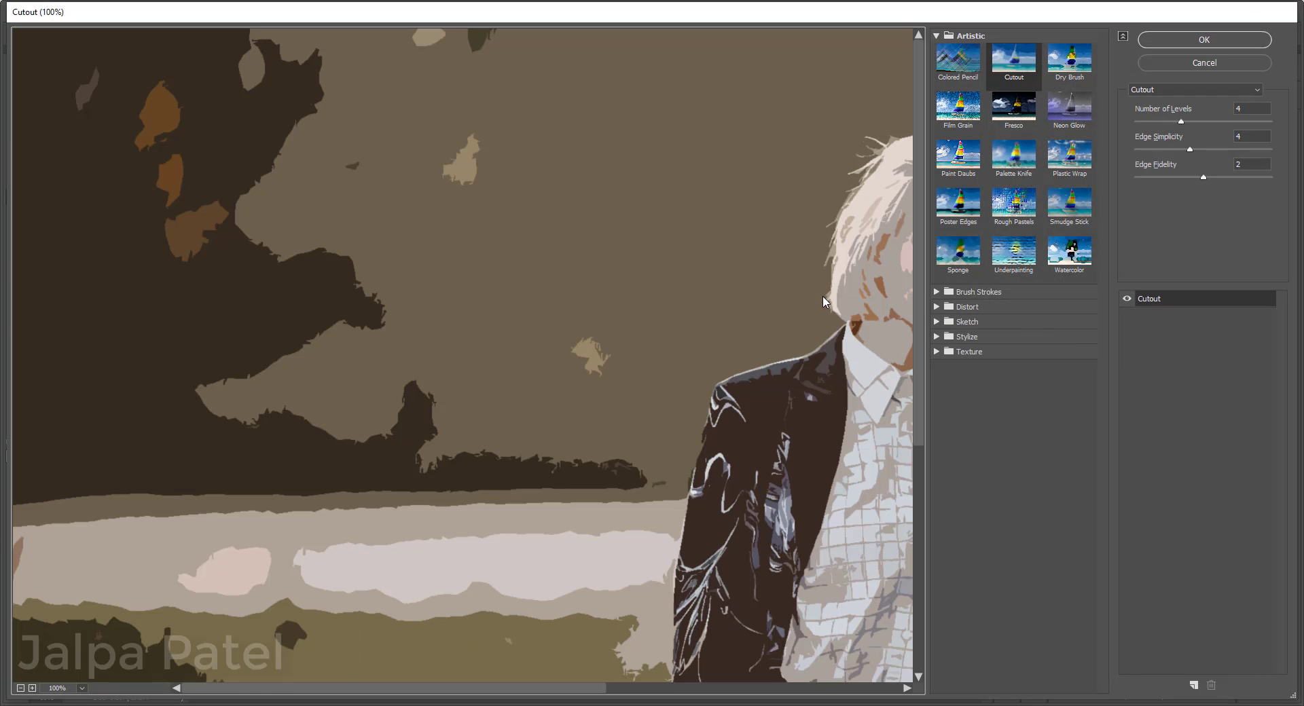
pyautogui.click(1203, 62)
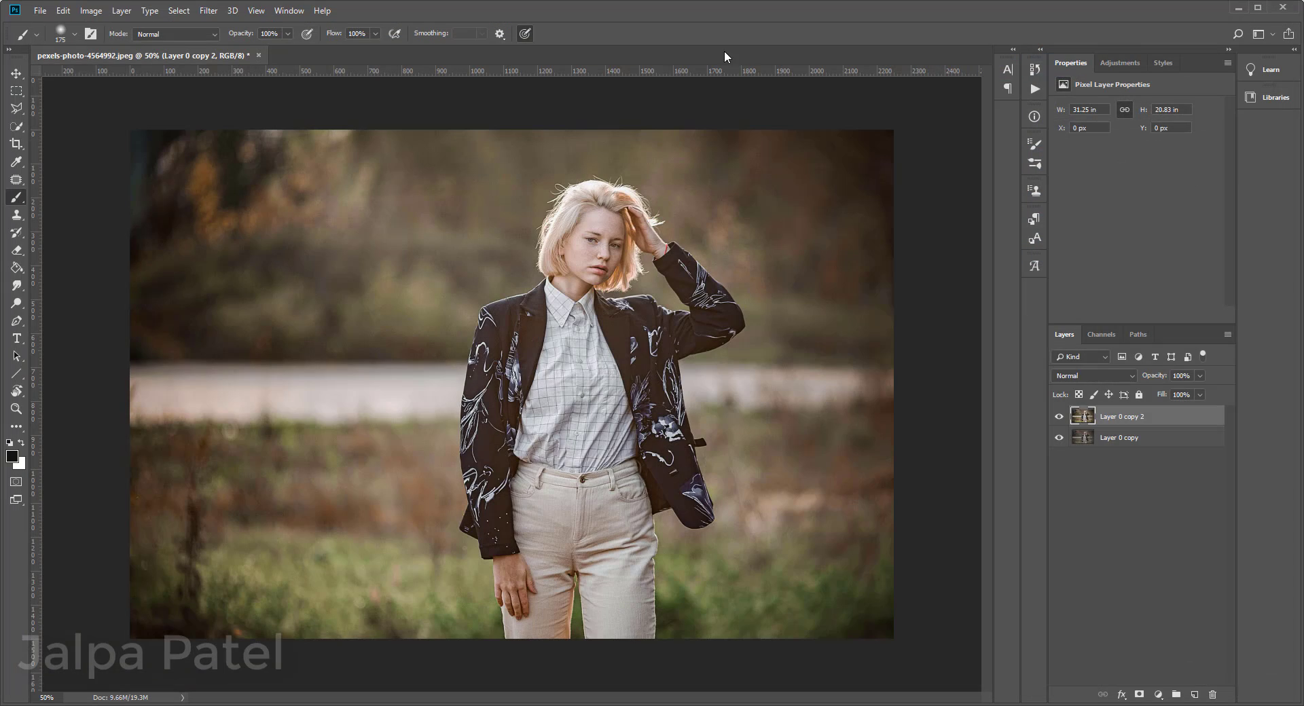
# Step: Reopen the Camera Raw Filter in a side-by-side before/after view and set the Split Toning highlights saturation to 8
pyautogui.click(207, 11)
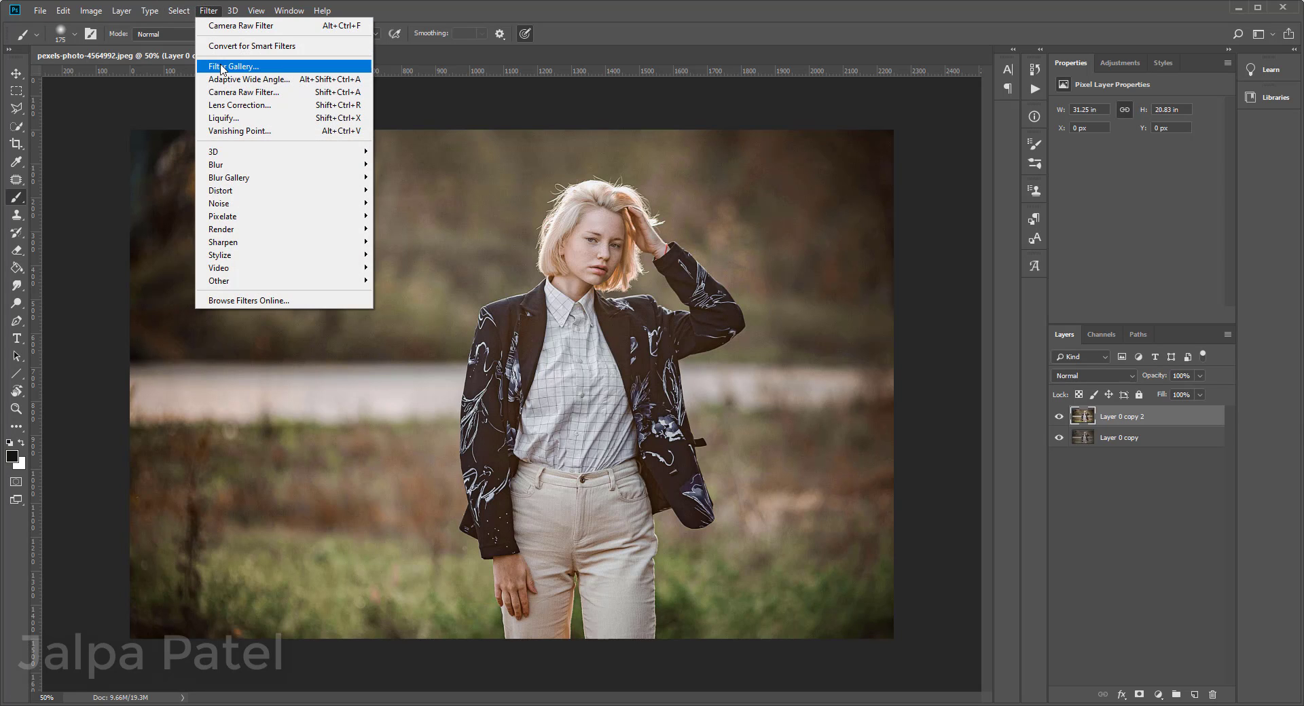
pyautogui.click(224, 93)
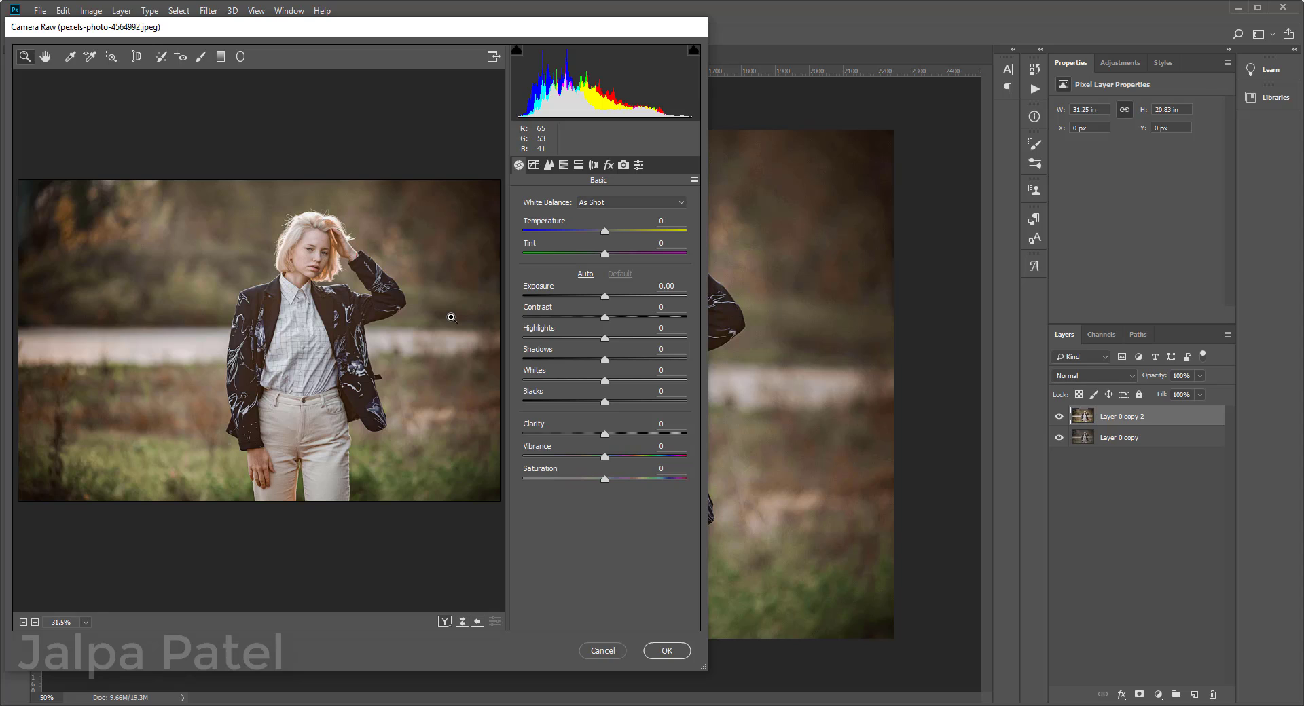
pyautogui.click(444, 621)
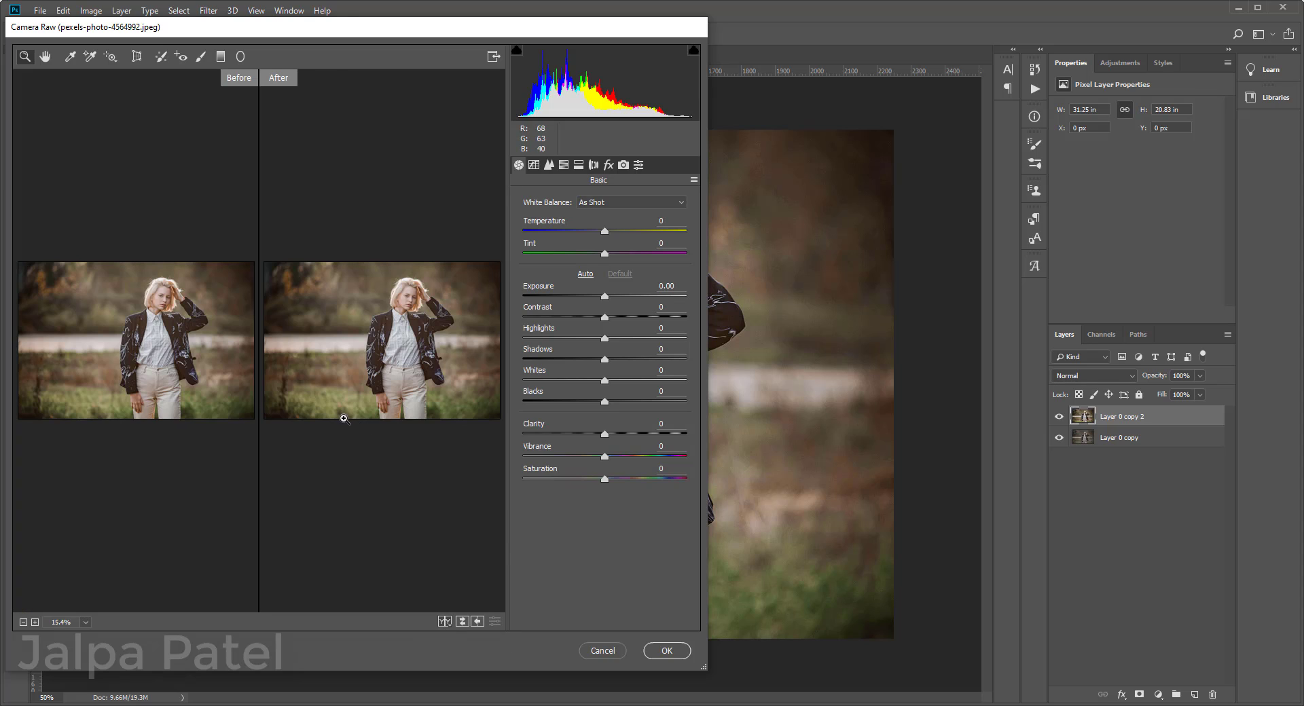
pyautogui.click(577, 166)
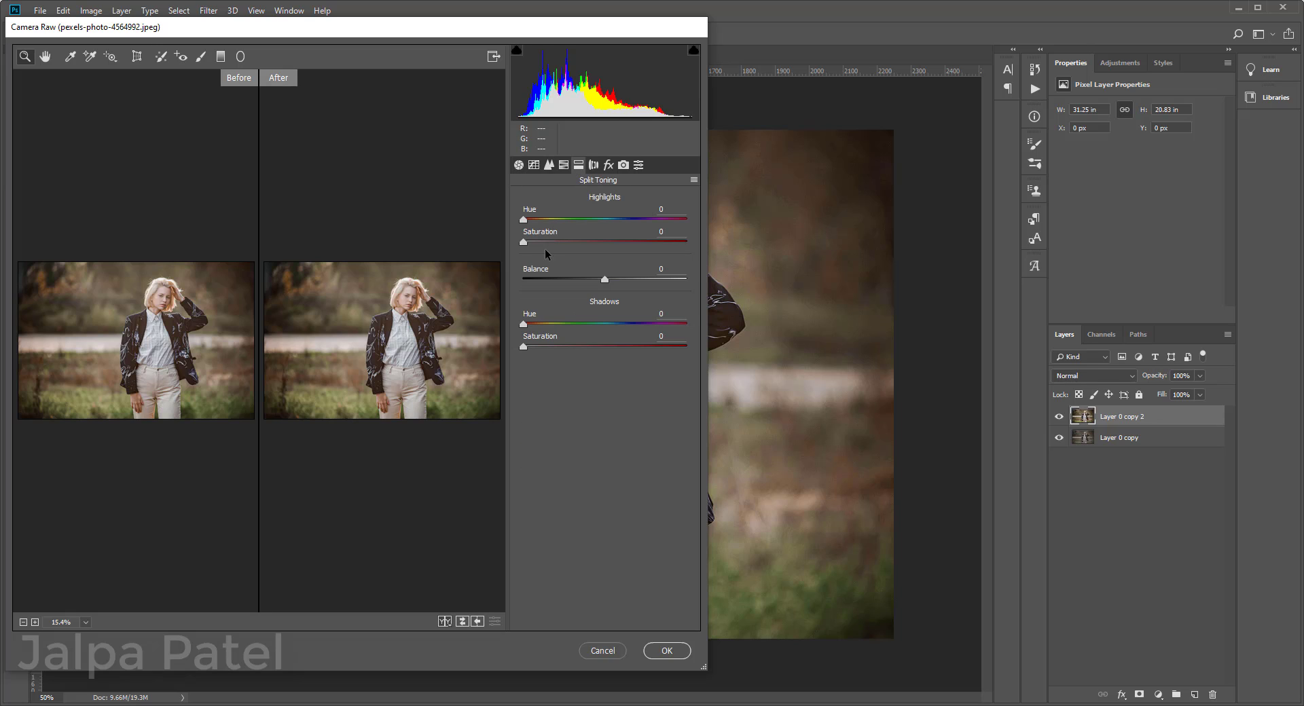
pyautogui.moveTo(523, 245); pyautogui.dragTo(537, 249)
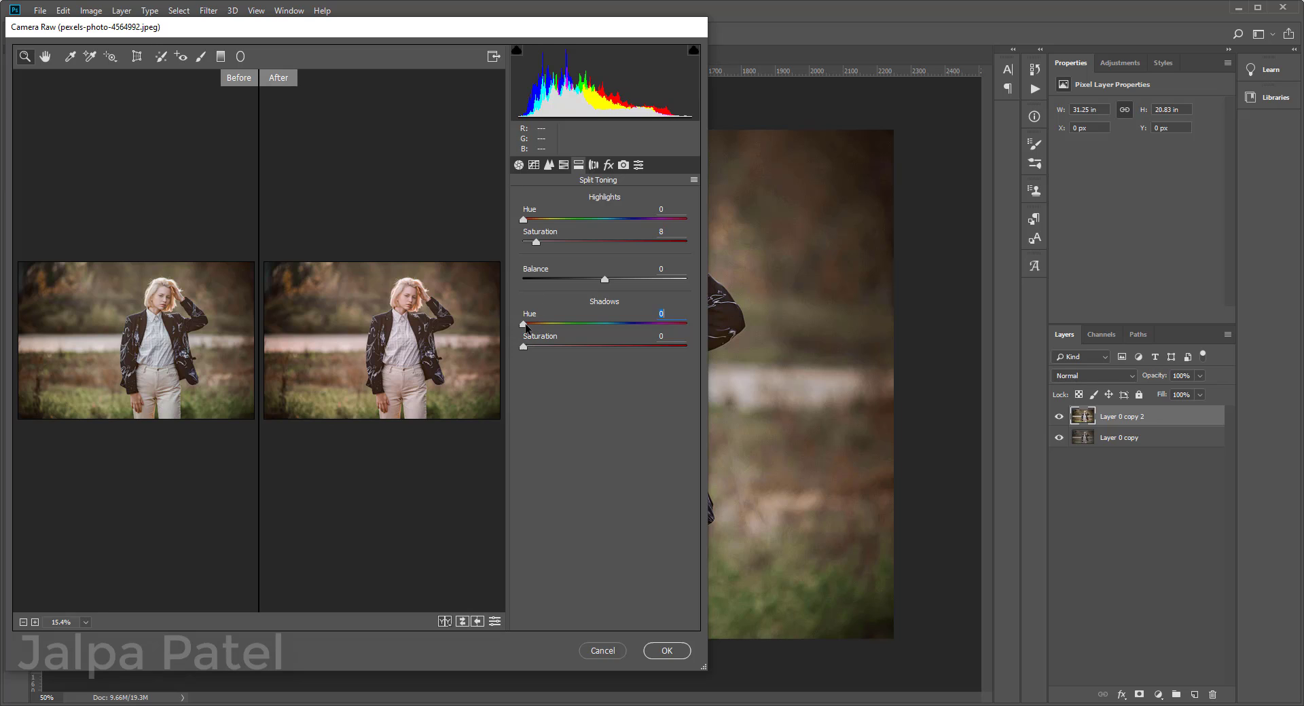
# Step: Set the Split Toning shadows to Hue 51 and Saturation 11, slightly lower the highlights saturation, apply the filter, and compare the result
pyautogui.moveTo(526, 328); pyautogui.dragTo(619, 331)
pyautogui.moveTo(524, 349); pyautogui.dragTo(539, 347)
pyautogui.moveTo(621, 324); pyautogui.dragTo(542, 345)
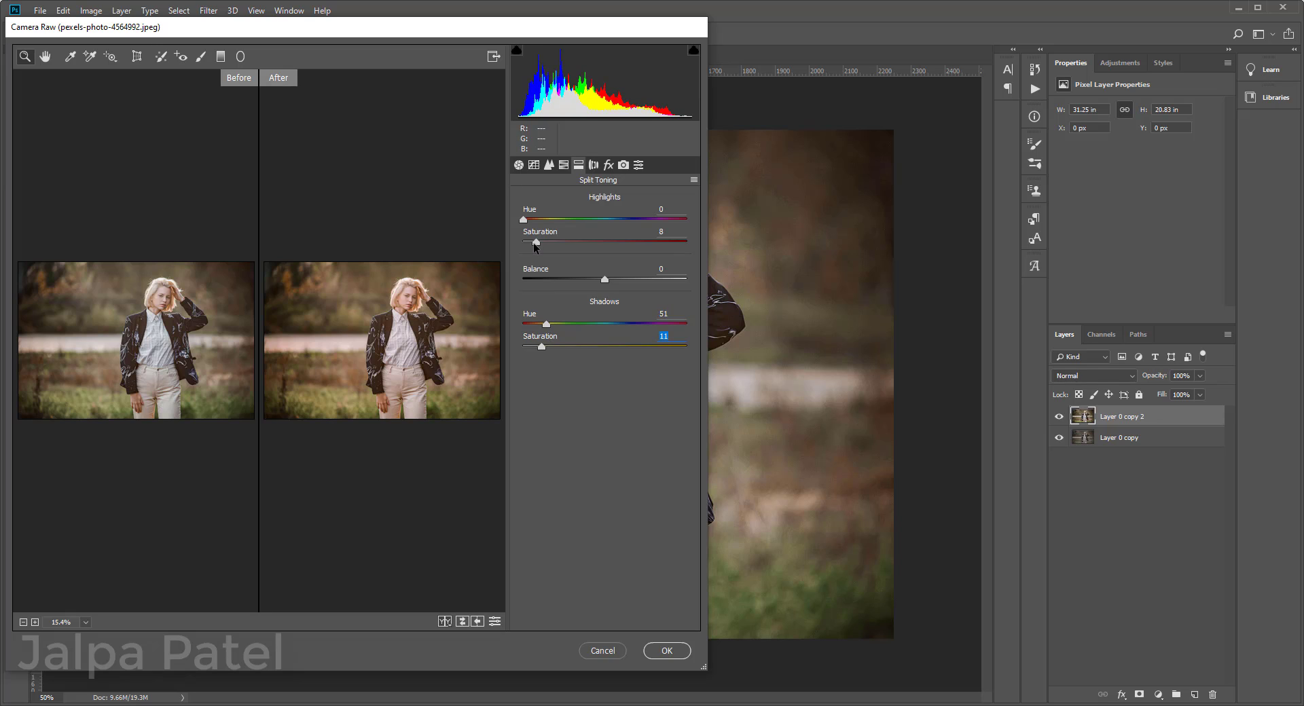
pyautogui.moveTo(534, 243); pyautogui.dragTo(531, 245)
pyautogui.click(564, 169)
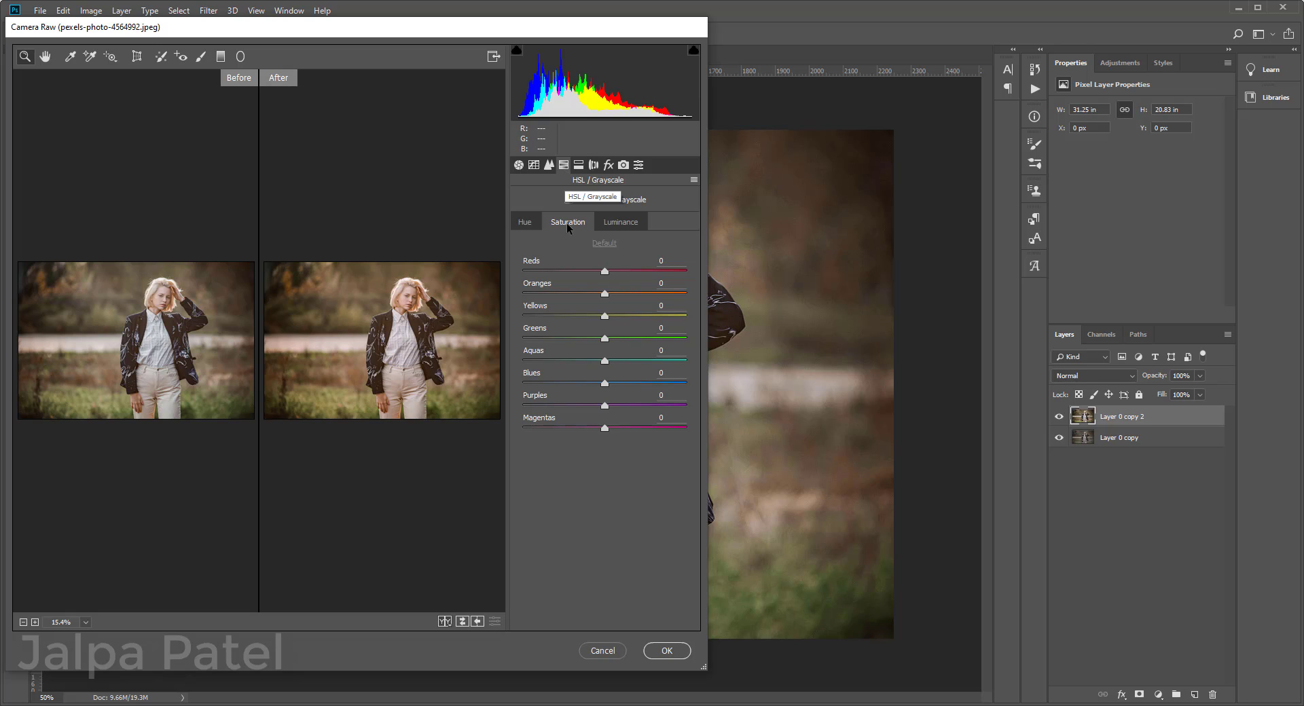
pyautogui.click(518, 166)
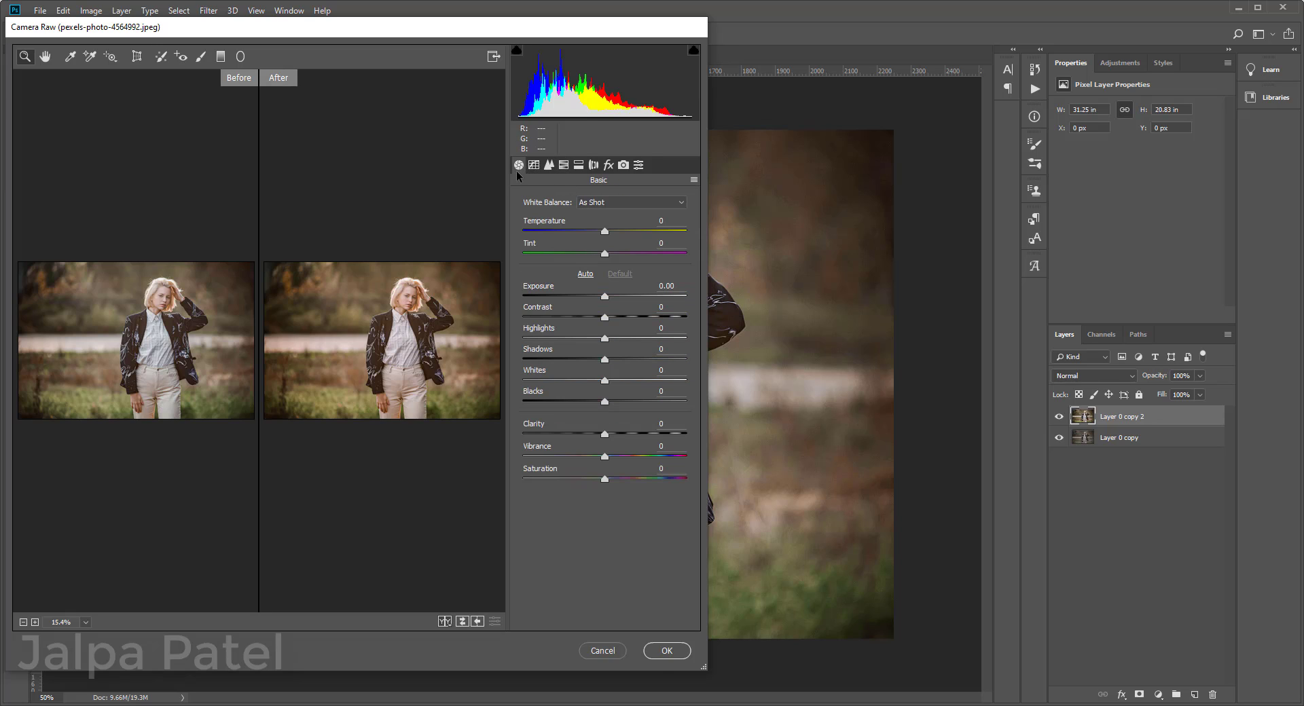
pyautogui.click(665, 652)
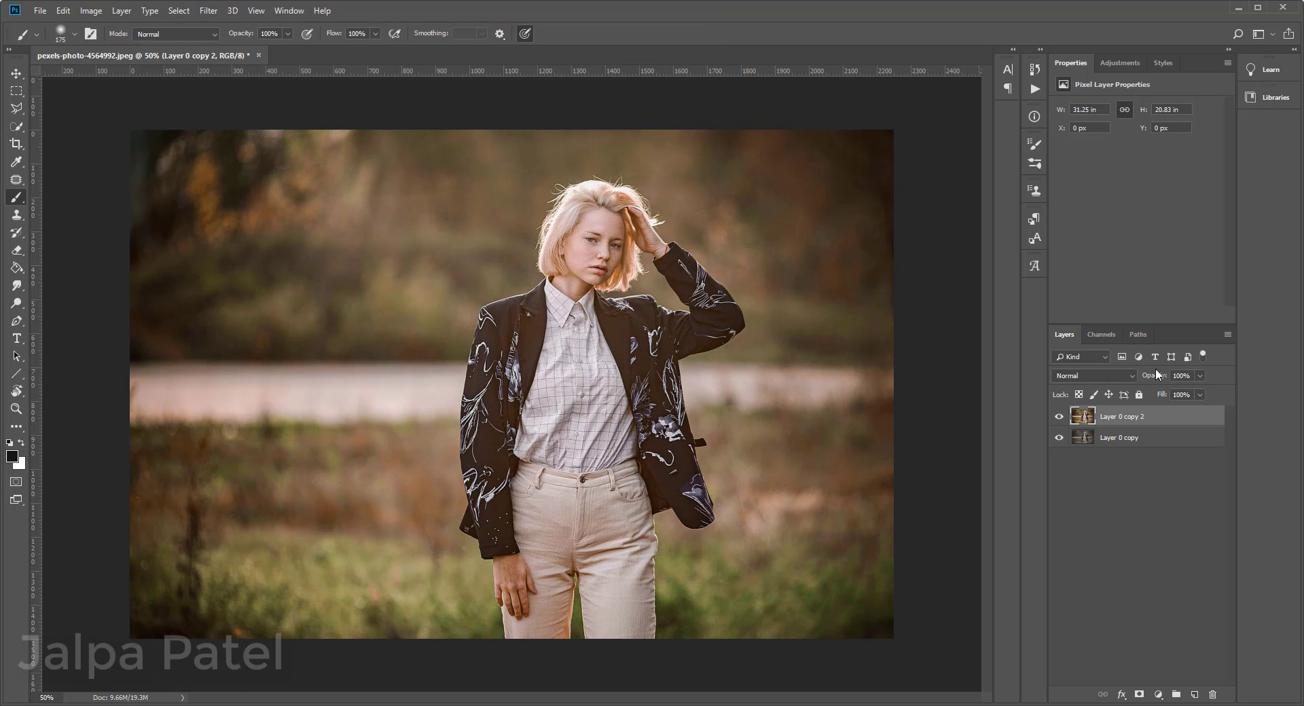
pyautogui.click(1058, 417)
pyautogui.click(1058, 417)
# Step: Focus on the woman's face at 200% magnification and reduce the brush size to 40
pyautogui.hotkey('ctrl', '+')
pyautogui.hotkey('ctrl', '+')
pyautogui.hotkey('ctrl', '+')
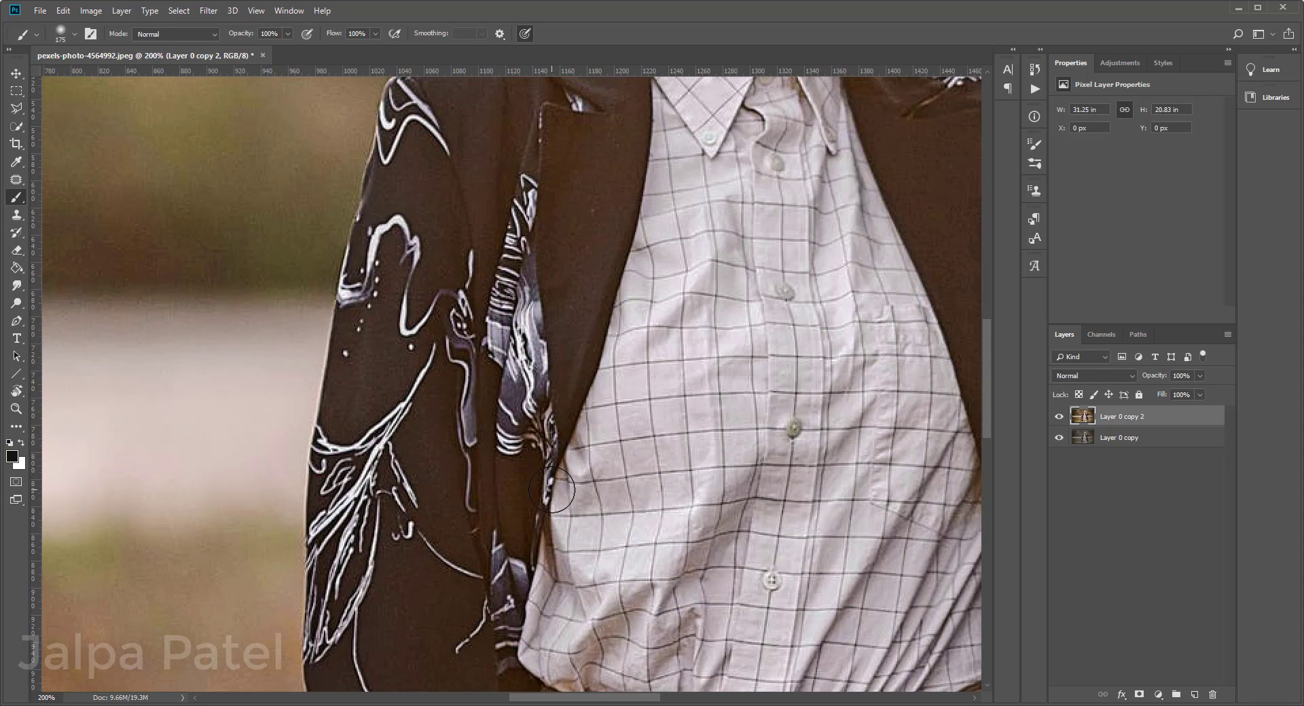
pyautogui.moveTo(735, 182); pyautogui.dragTo(436, 665)
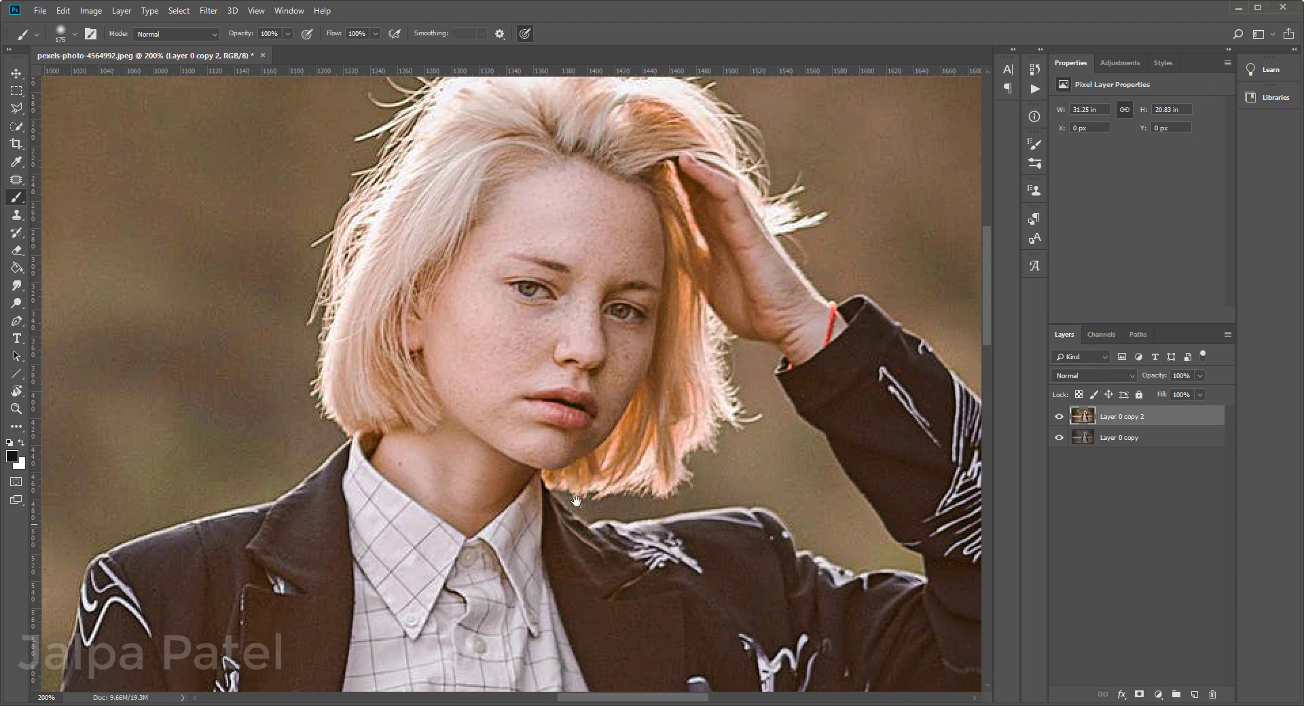
pyautogui.moveTo(576, 501); pyautogui.dragTo(582, 549)
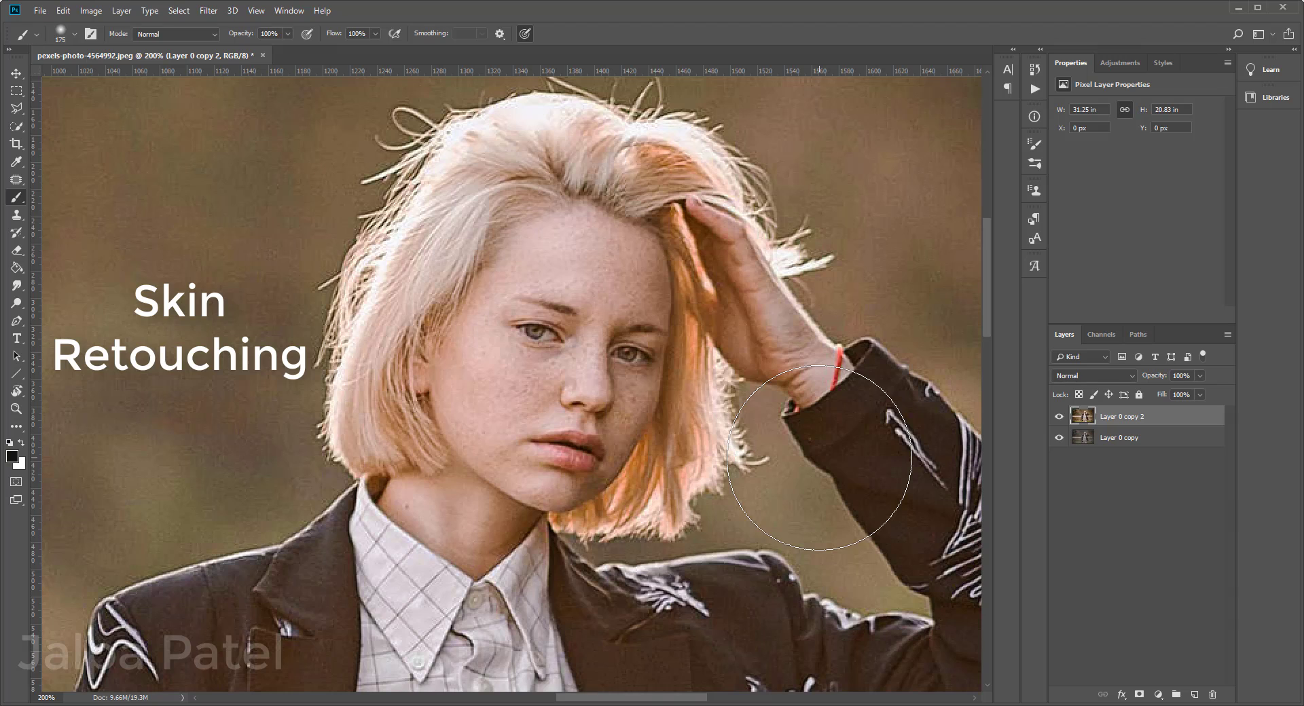
pyautogui.press('[')
pyautogui.press('[')
pyautogui.press('[')
pyautogui.press('[')
pyautogui.press('[')
pyautogui.press('[')
pyautogui.press('[')
pyautogui.press('[')
pyautogui.press('[')
pyautogui.press('[')
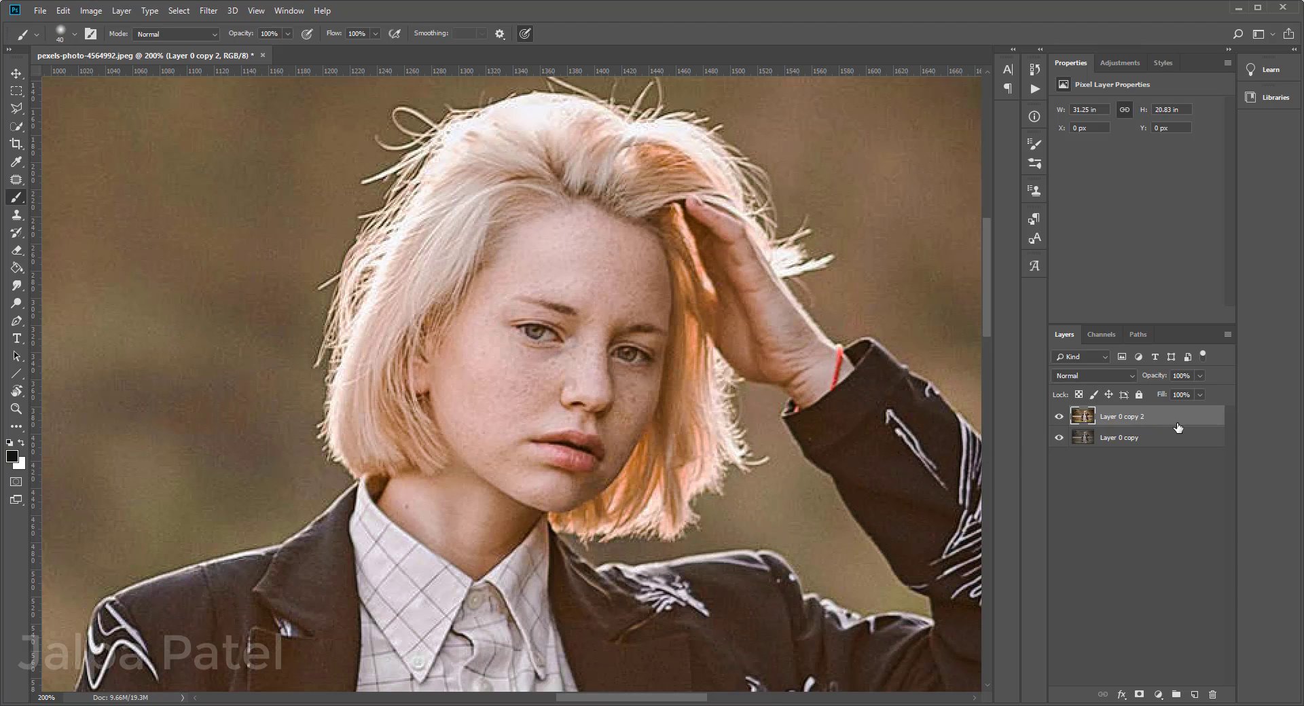
pyautogui.hotkey('ctrl', '-')
pyautogui.hotkey('ctrl', '-')
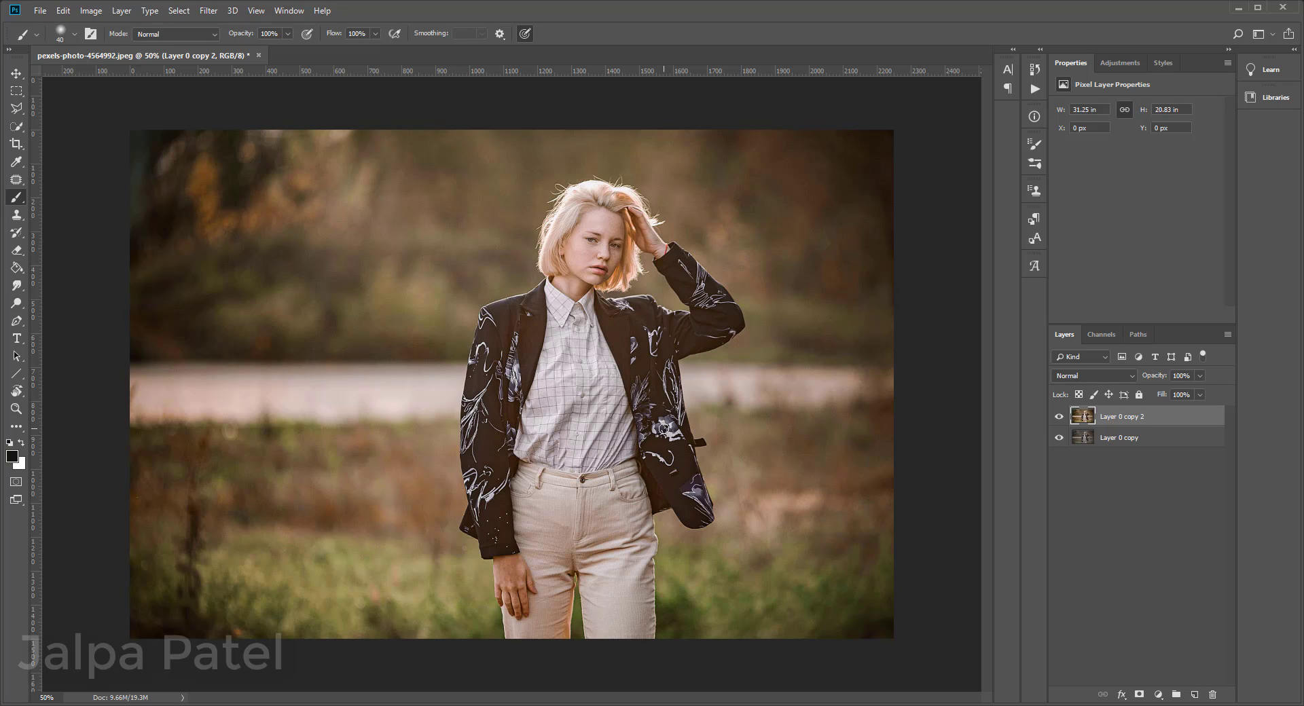
pyautogui.hotkey('ctrl', '+')
pyautogui.hotkey('ctrl', '+')
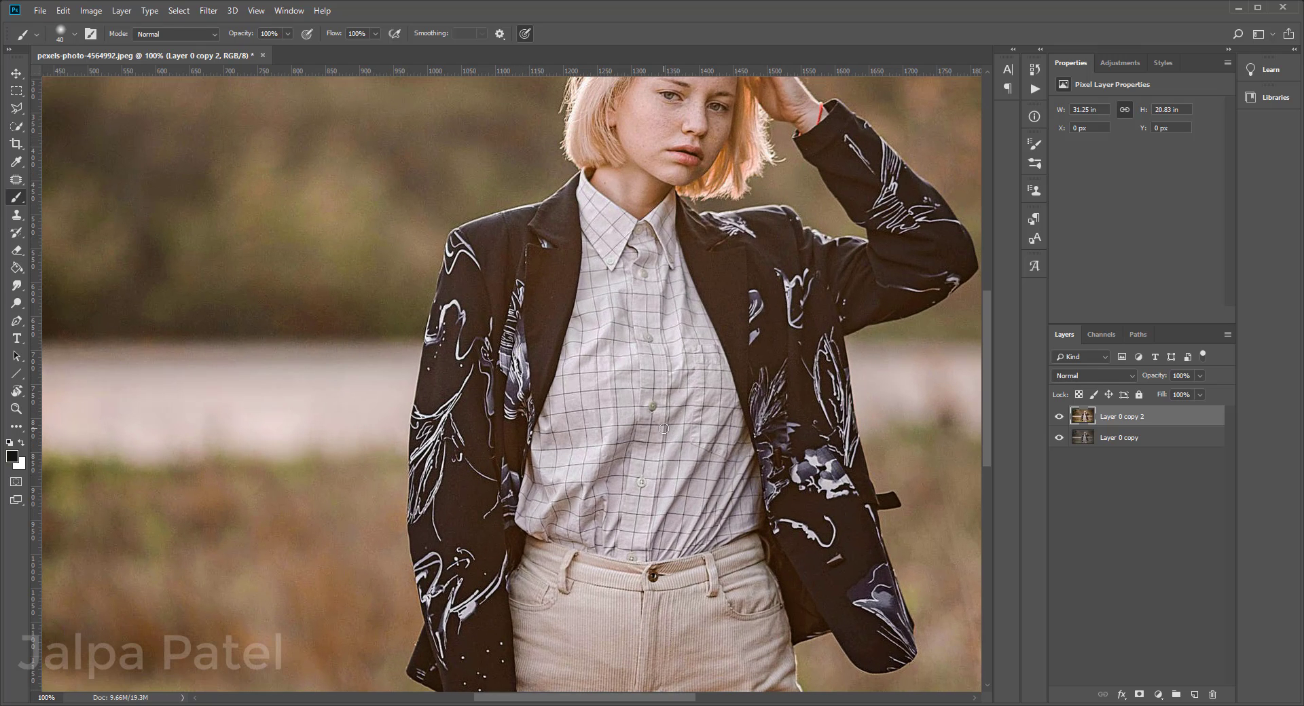
pyautogui.moveTo(710, 258); pyautogui.dragTo(676, 461)
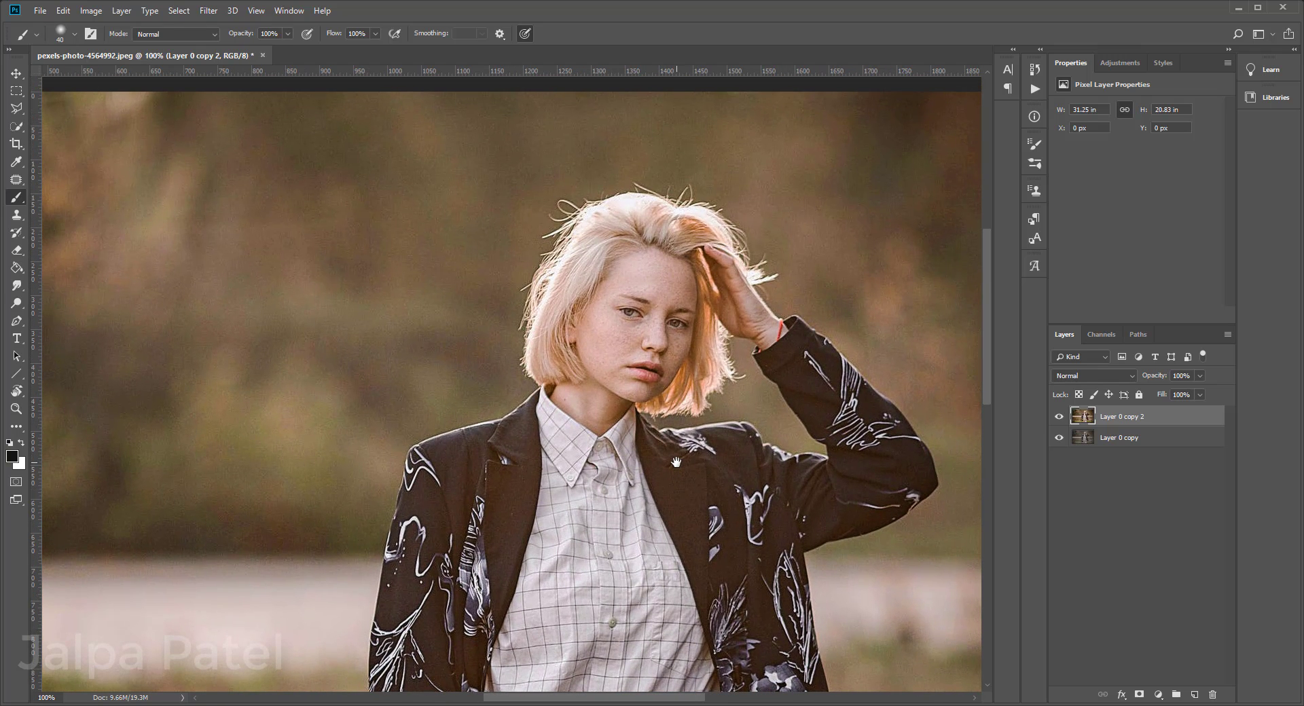
pyautogui.hotkey('ctrl', '+')
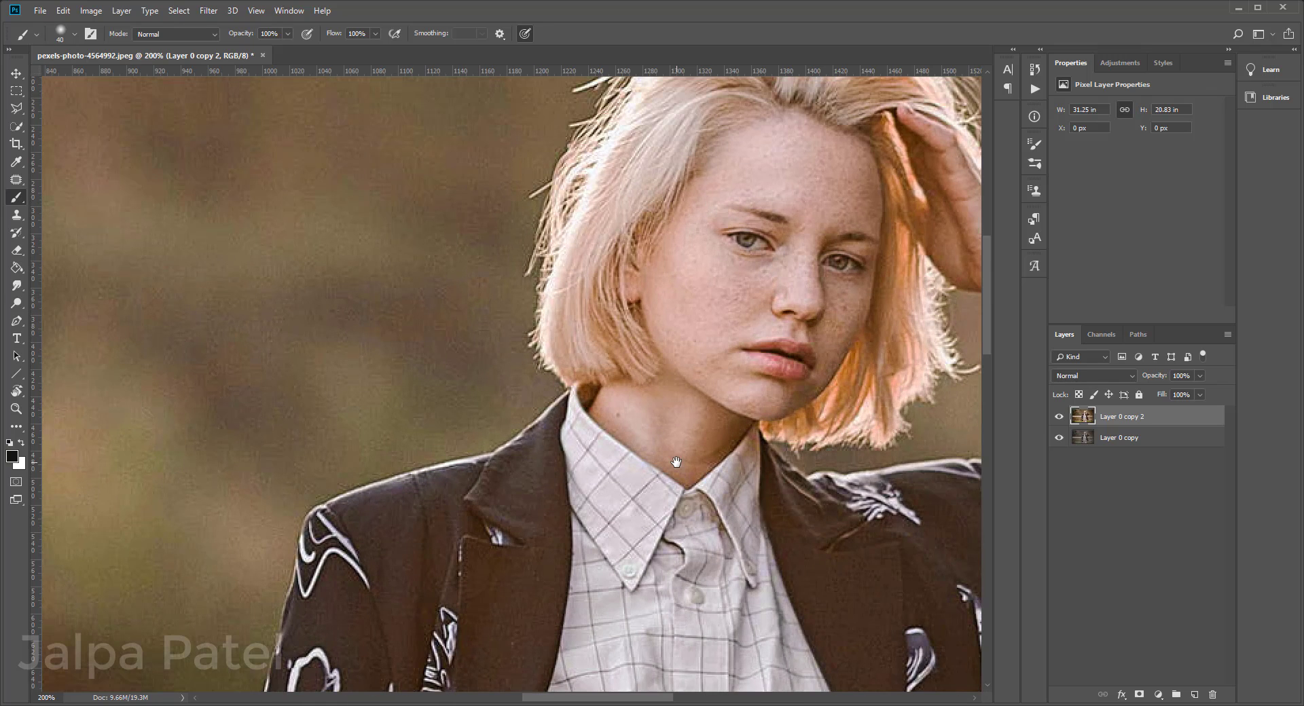
pyautogui.hotkey('ctrl', '-')
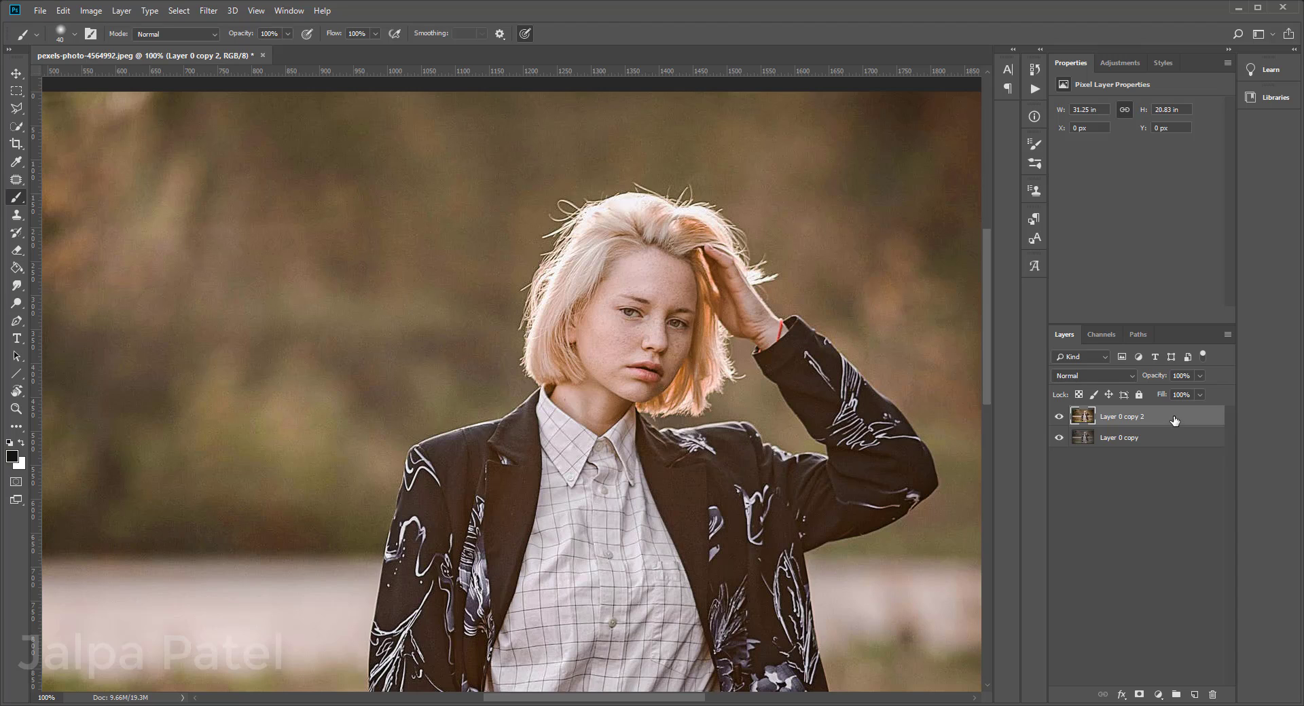
# Step: Duplicate the graded top layer and convert both the new copy and the layer beneath it to smart objects
pyautogui.moveTo(1174, 421); pyautogui.dragTo(1195, 693)
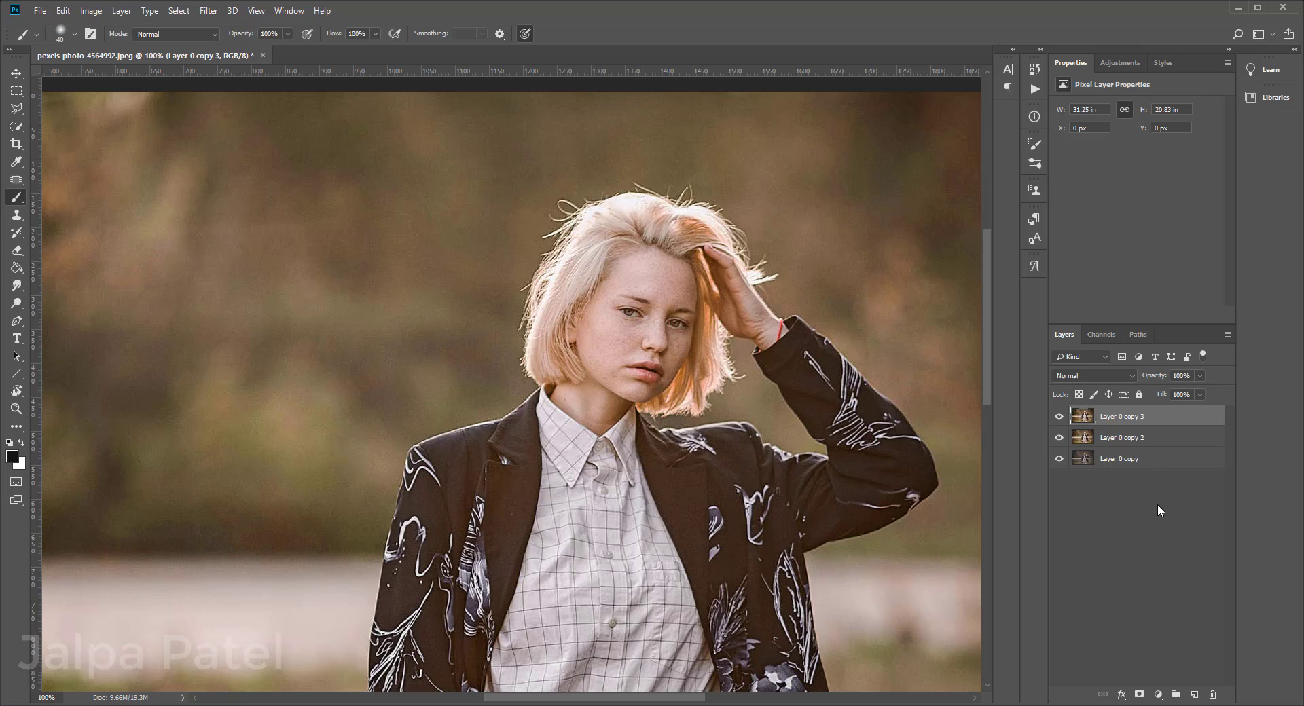
pyautogui.rightClick(1153, 420)
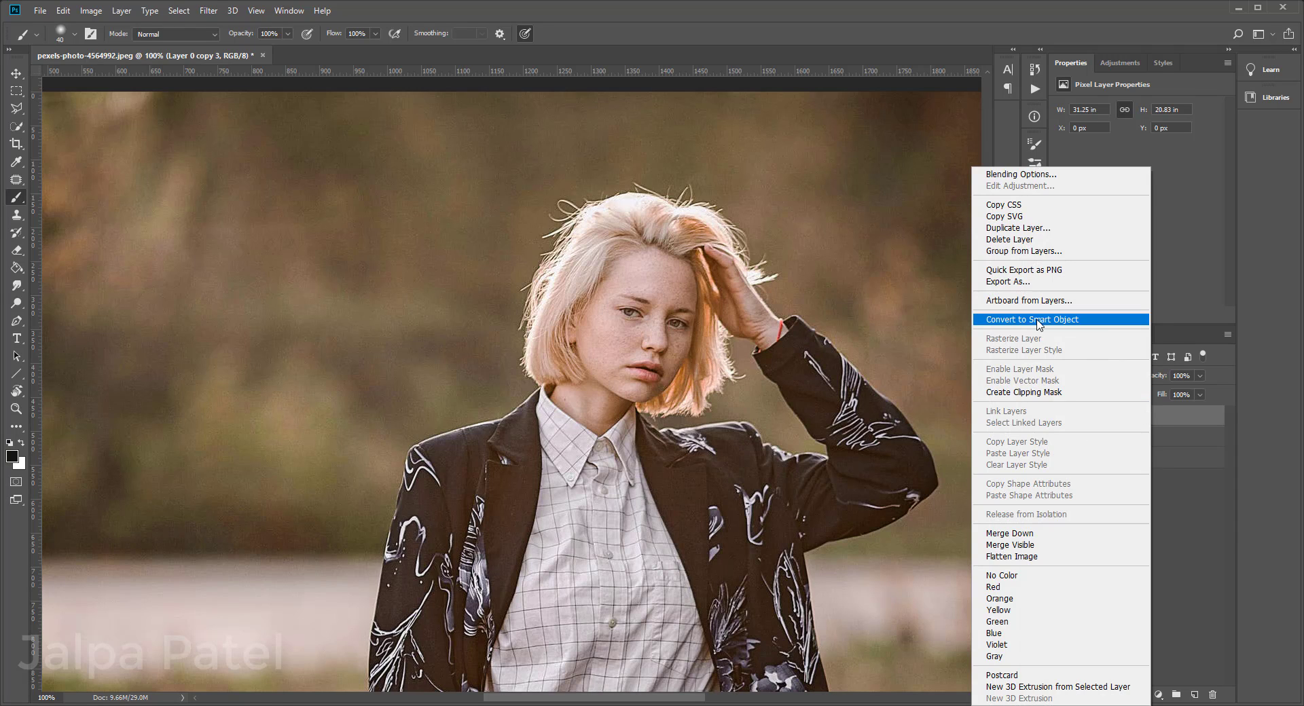
pyautogui.click(1038, 321)
pyautogui.rightClick(1163, 438)
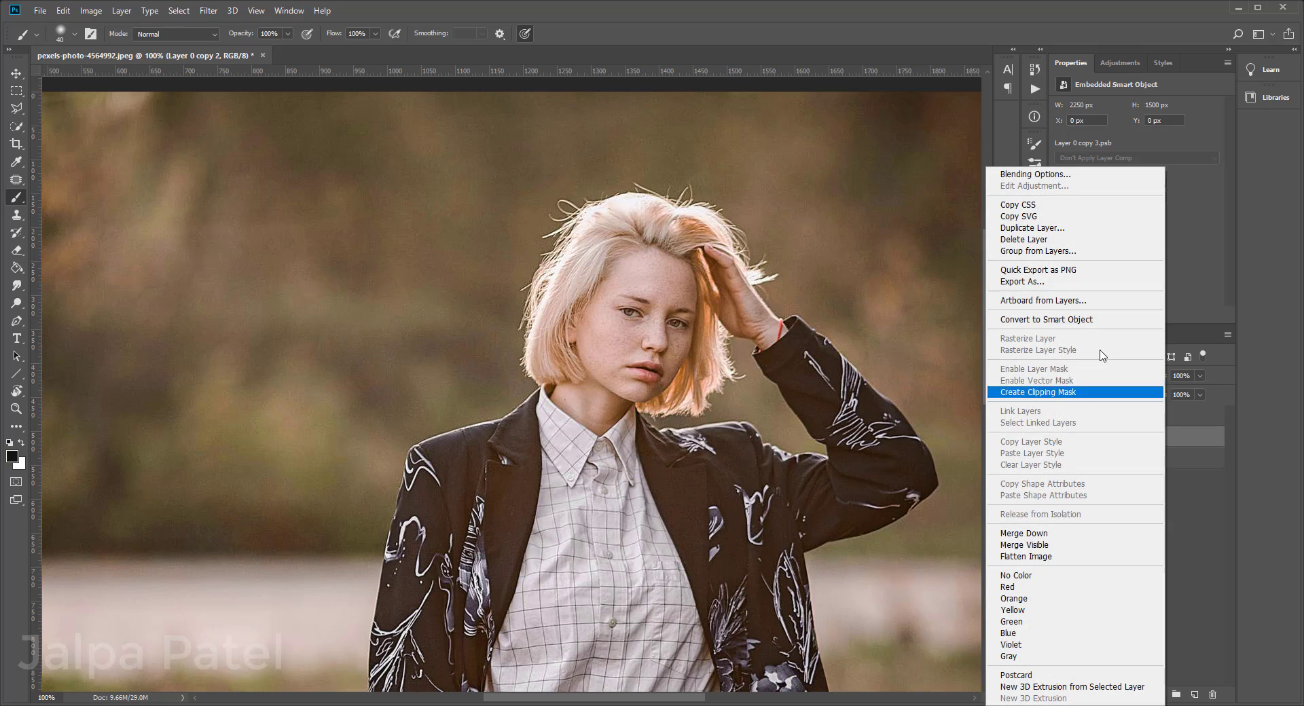
pyautogui.click(1078, 320)
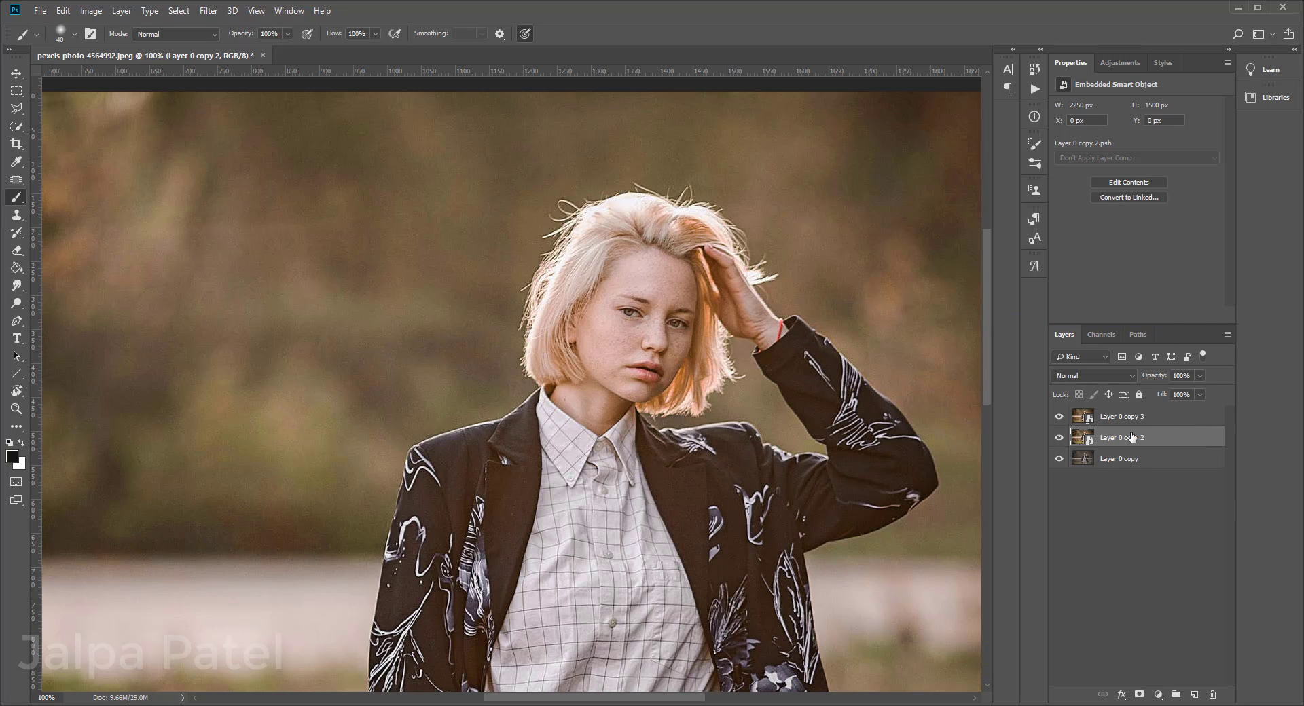
# Step: Apply a High Pass filter with a 1.4-pixel radius to the top layer and set its blend mode to Vivid Light
pyautogui.click(1174, 419)
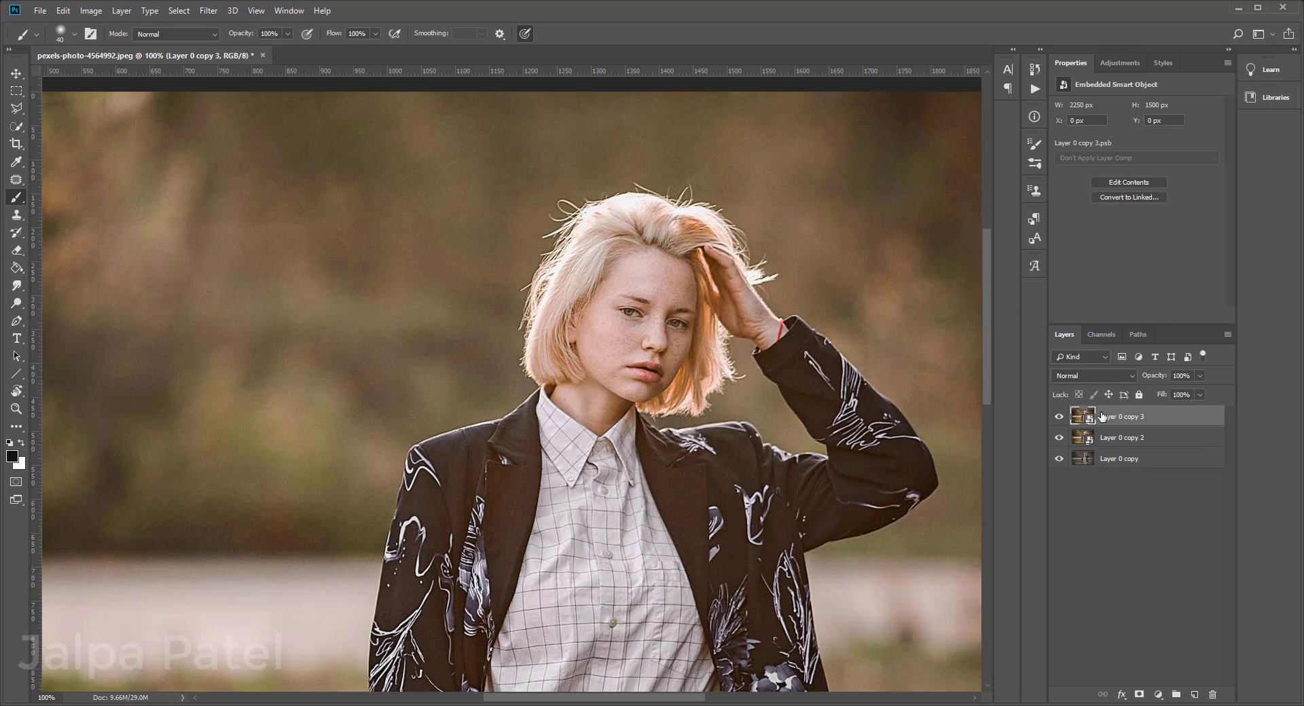
pyautogui.click(209, 11)
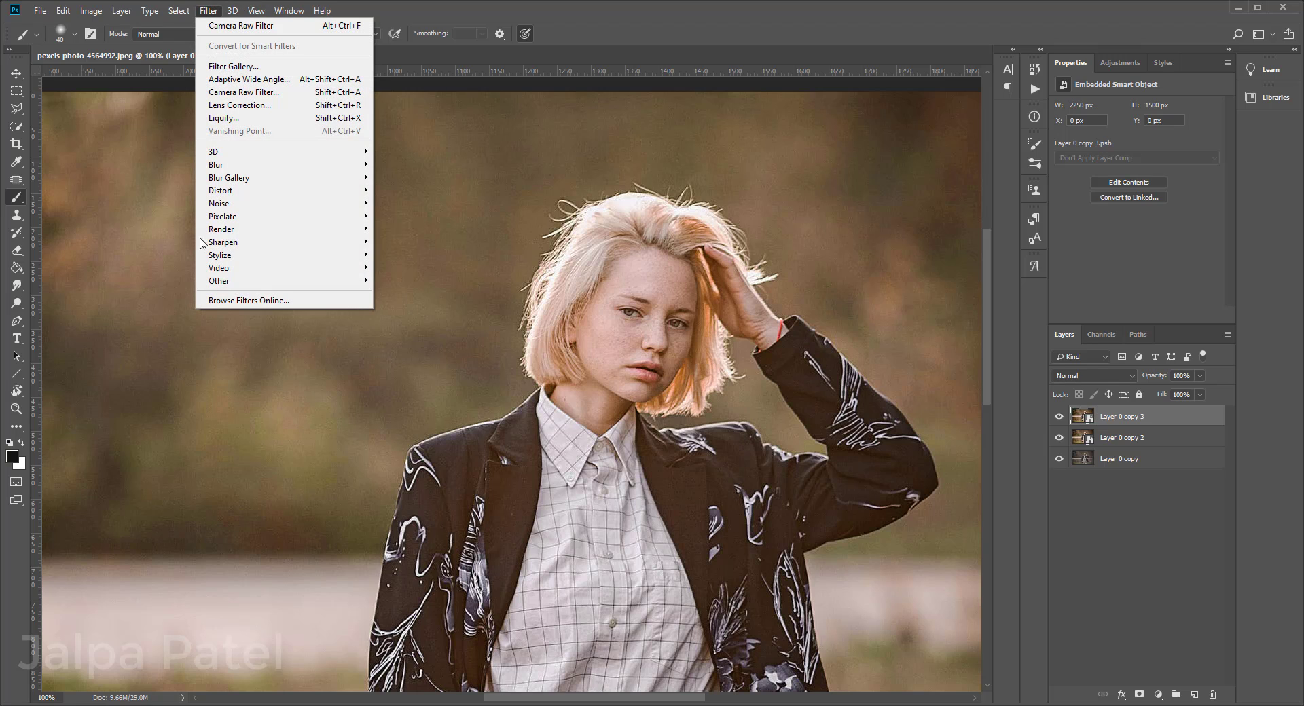
pyautogui.moveTo(220, 283)
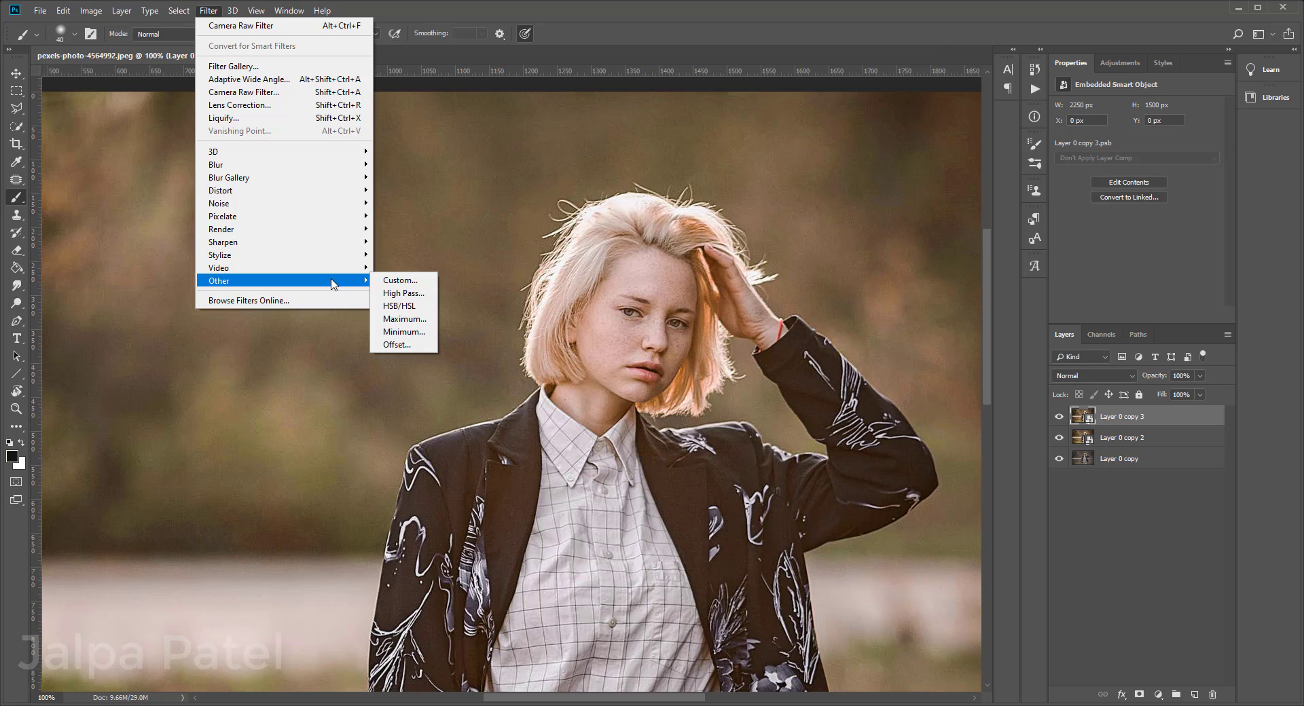
pyautogui.click(413, 296)
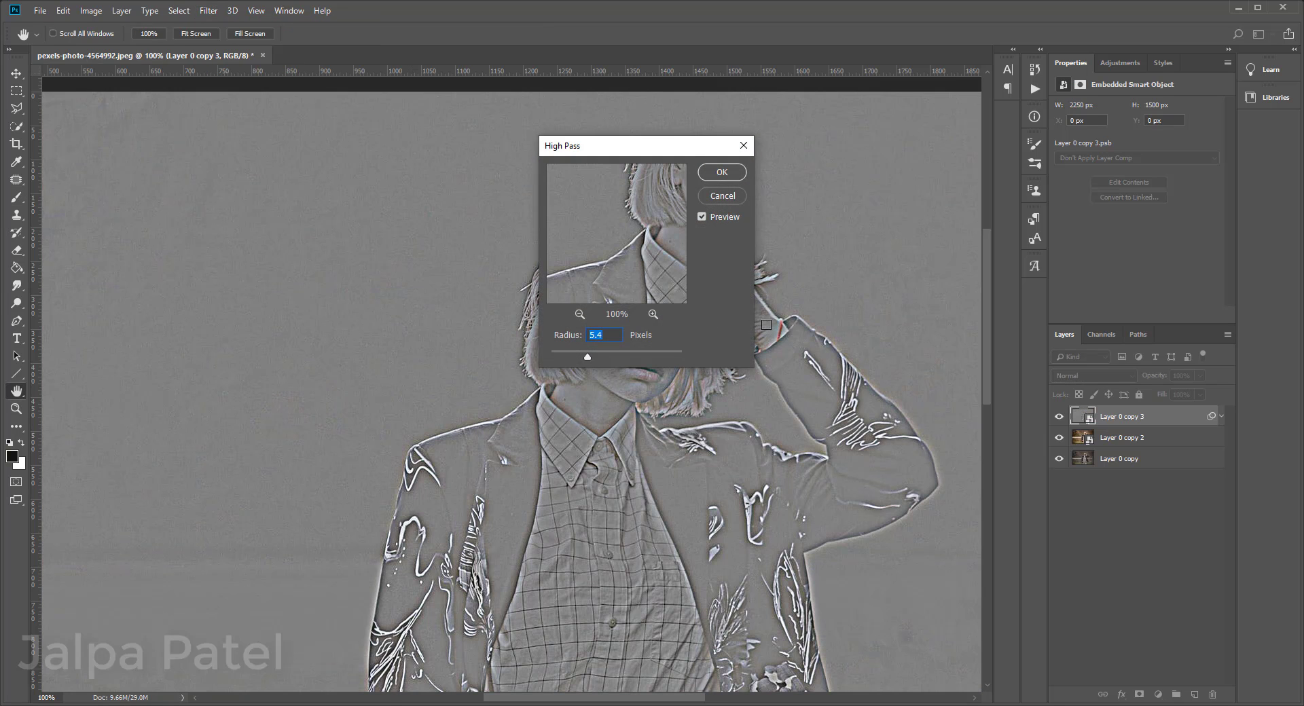
pyautogui.moveTo(687, 151); pyautogui.dragTo(309, 143)
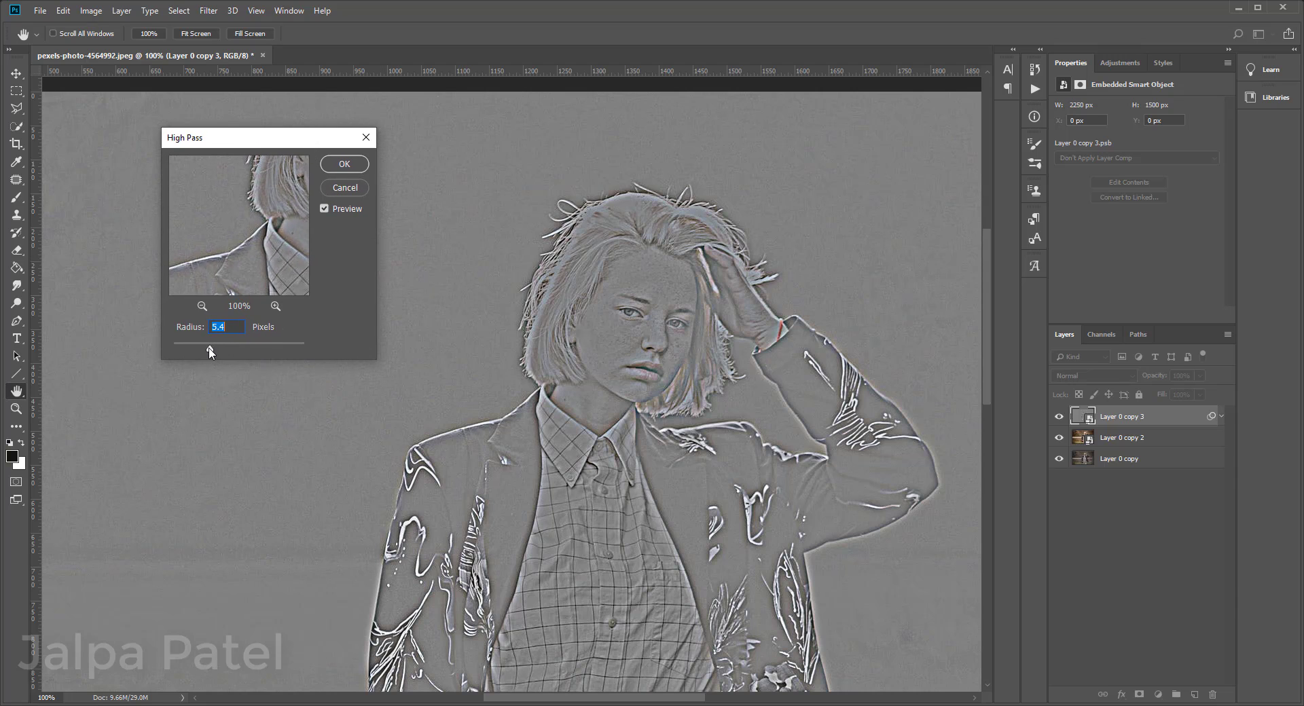
pyautogui.moveTo(215, 345); pyautogui.dragTo(180, 354)
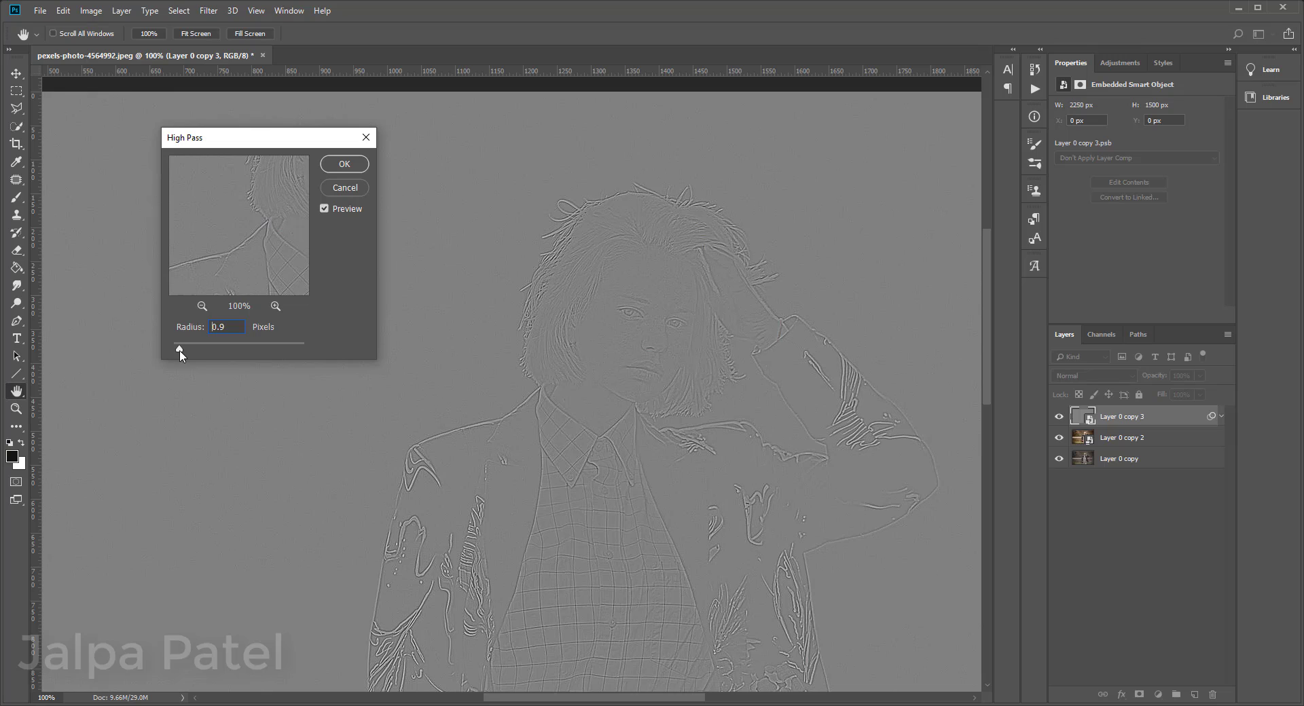
pyautogui.moveTo(180, 354); pyautogui.dragTo(184, 356)
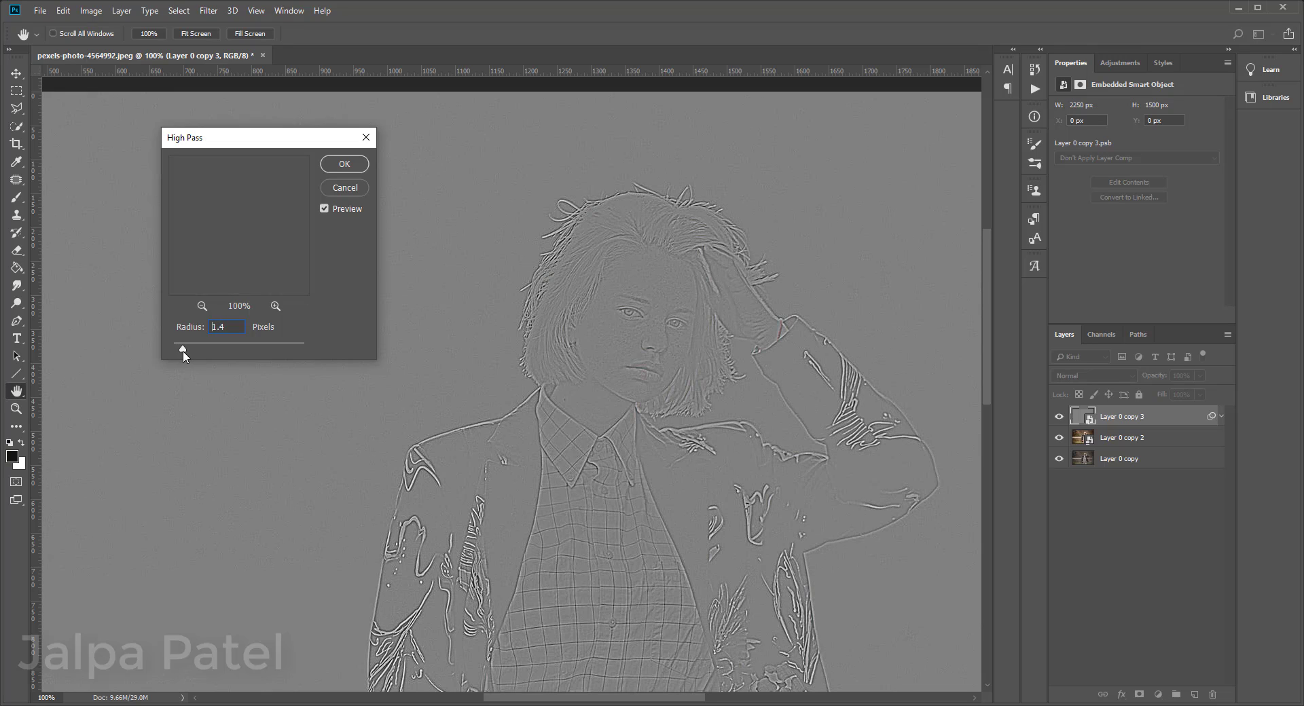
pyautogui.click(344, 164)
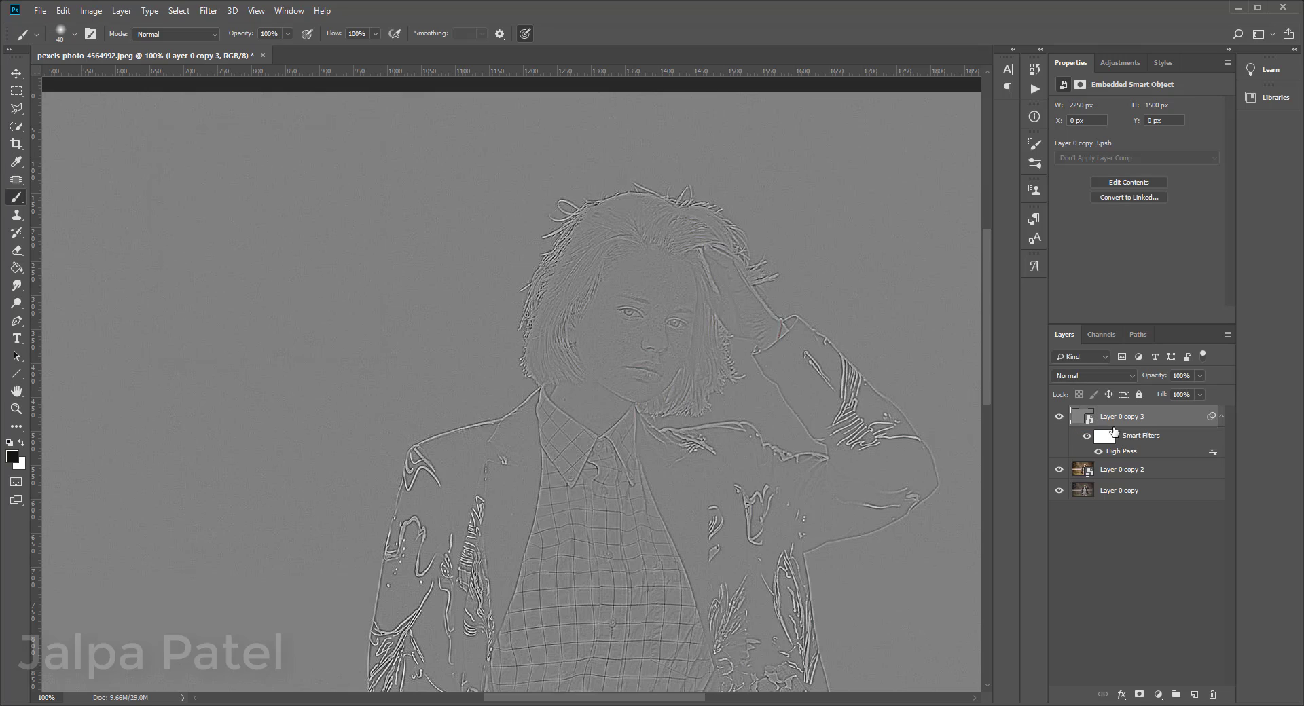
pyautogui.click(1101, 379)
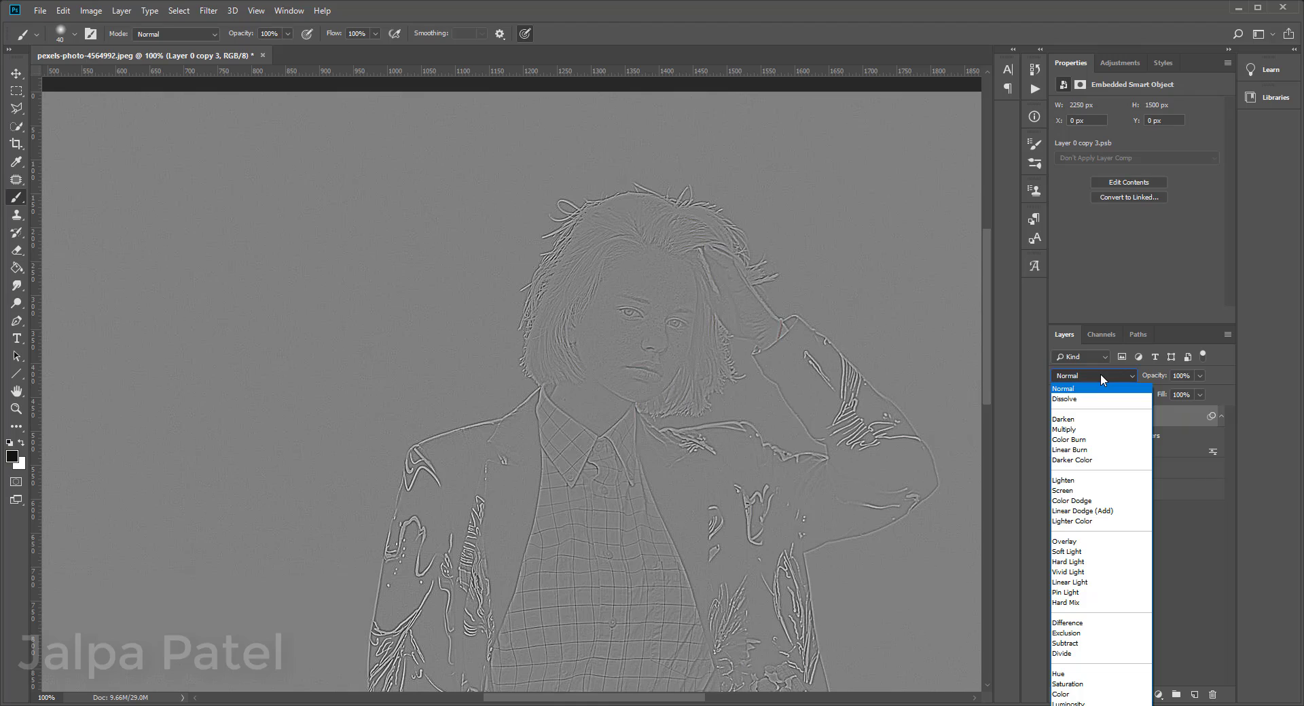
pyautogui.click(1094, 576)
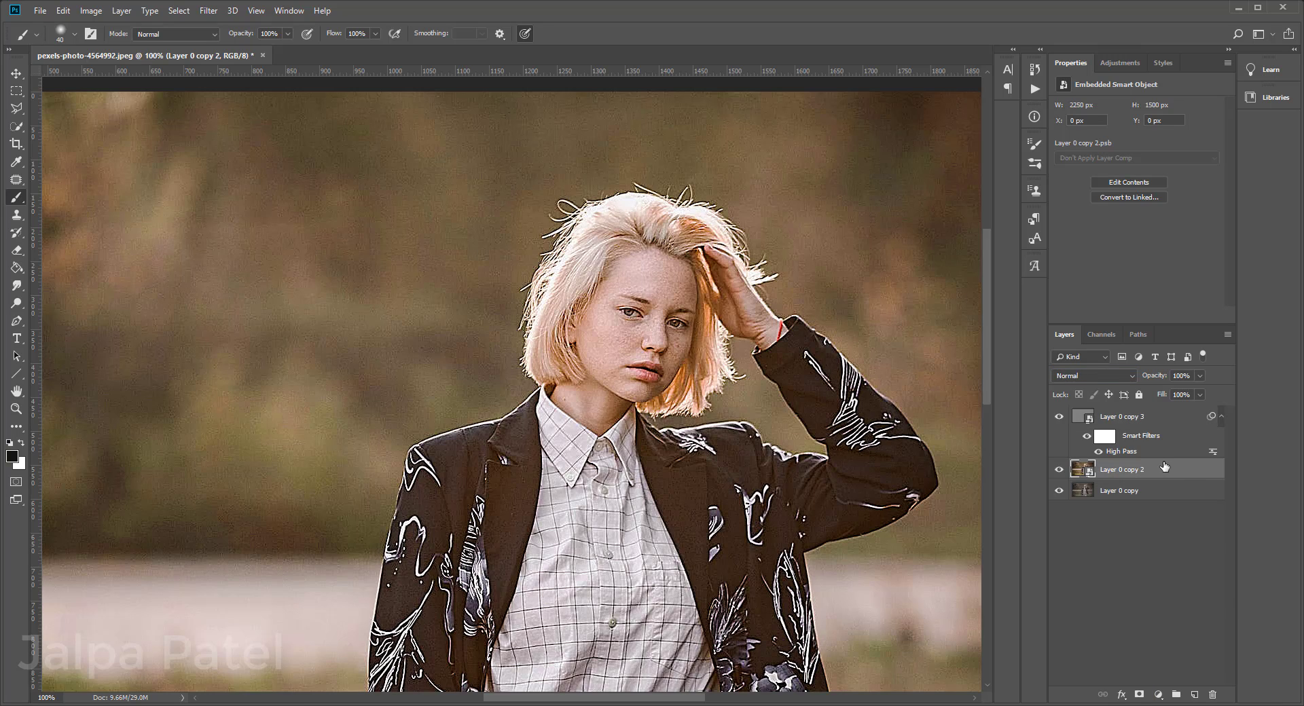
# Step: Duplicate the smart object directly below the High Pass layer and apply a Gaussian Blur with a 2.8-pixel radius to the copy
pyautogui.moveTo(1181, 469); pyautogui.dragTo(1197, 689)
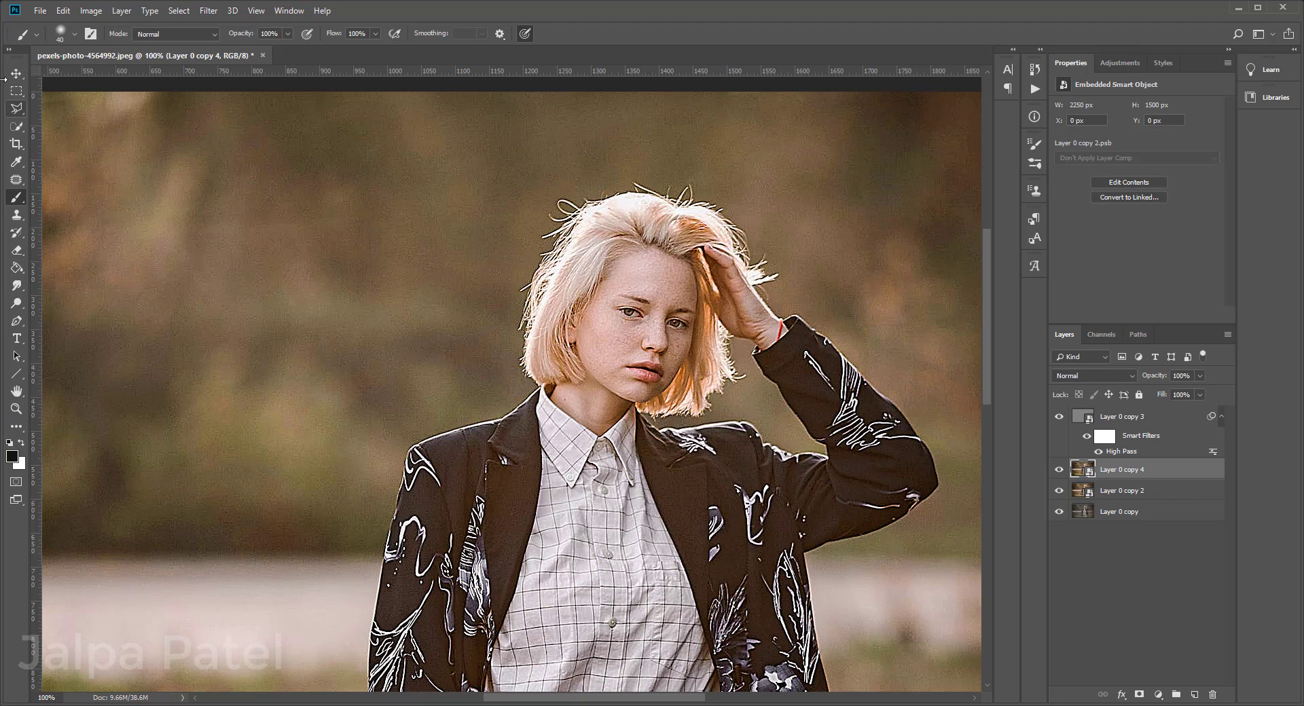
pyautogui.click(208, 10)
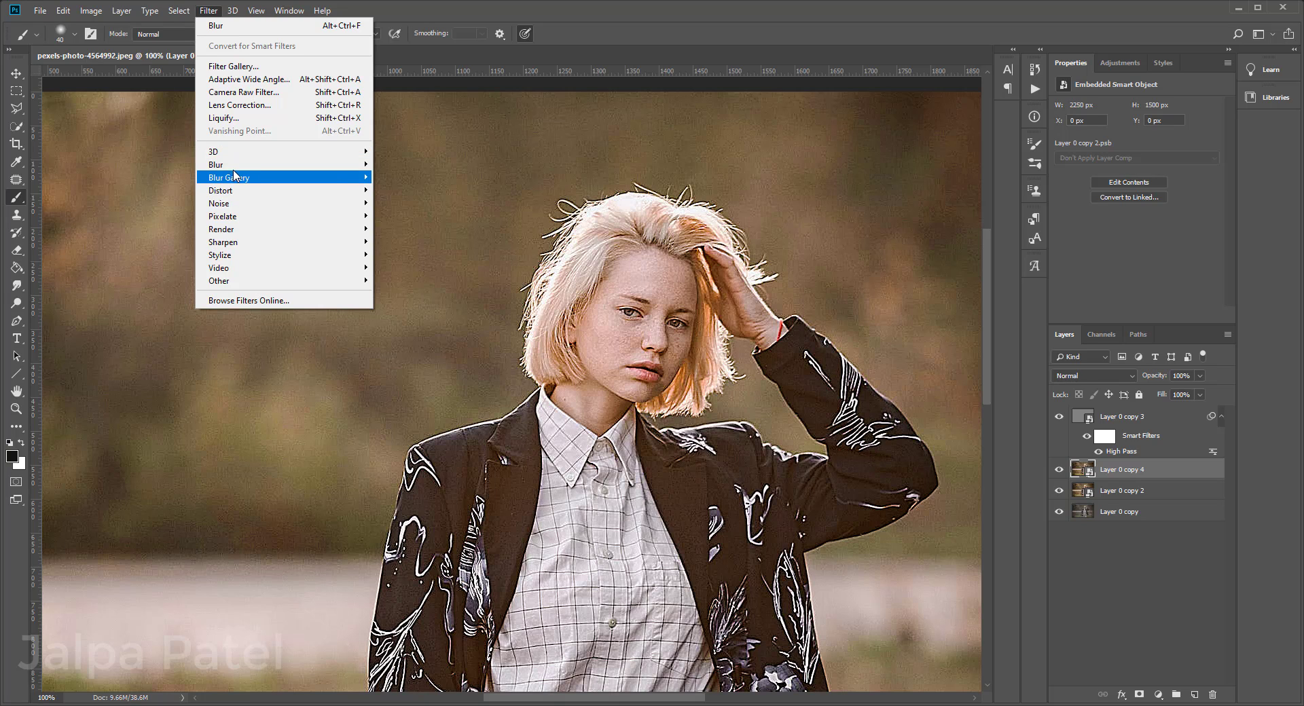
pyautogui.moveTo(241, 168)
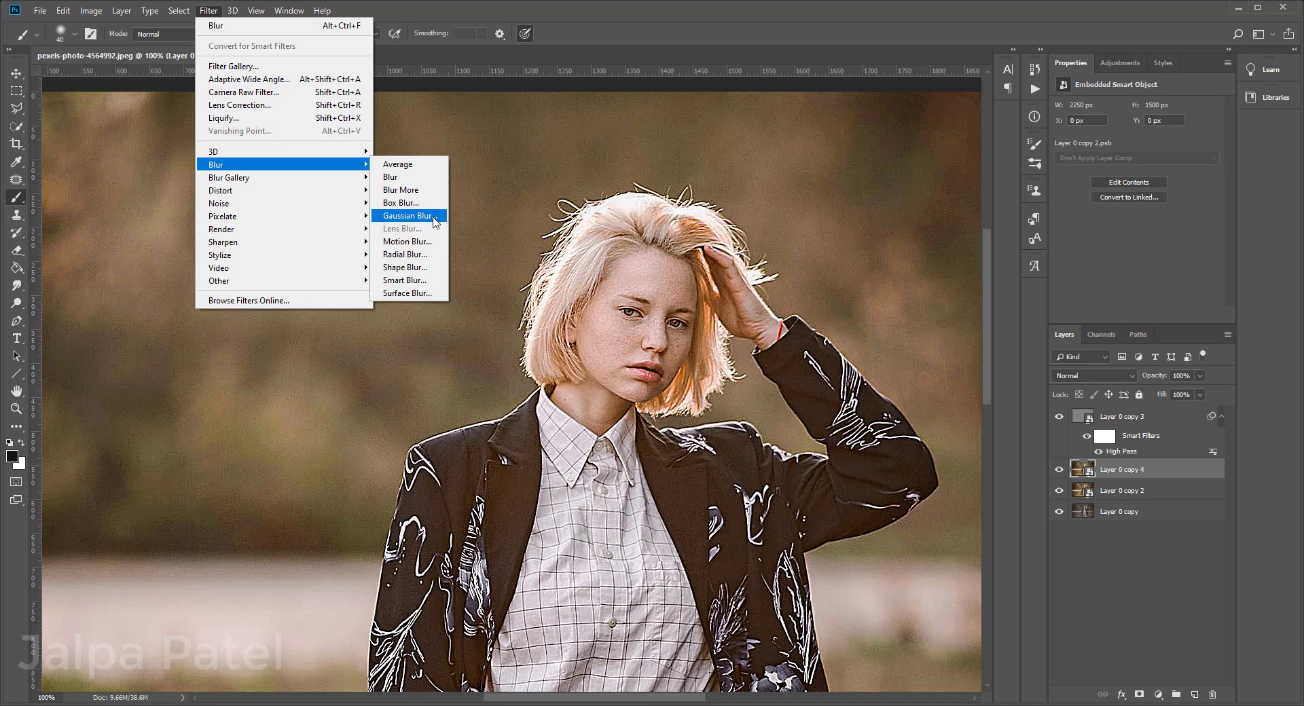
pyautogui.click(407, 215)
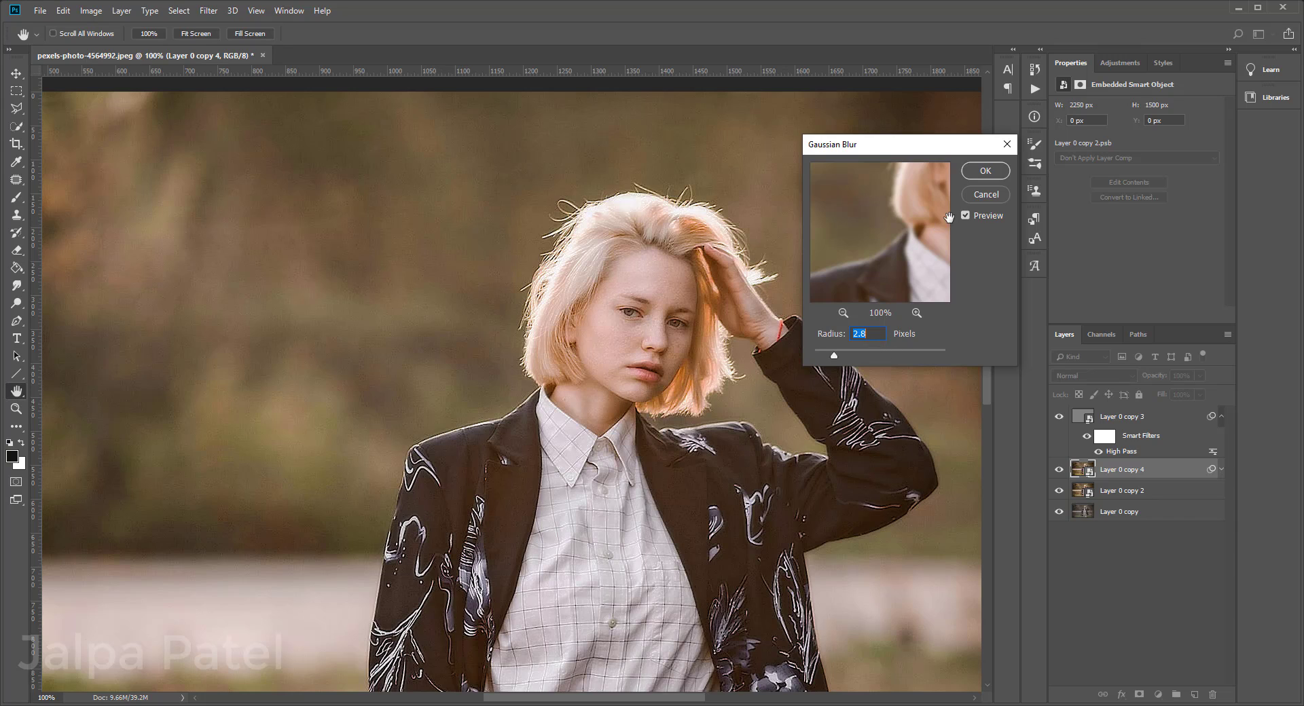
pyautogui.click(980, 175)
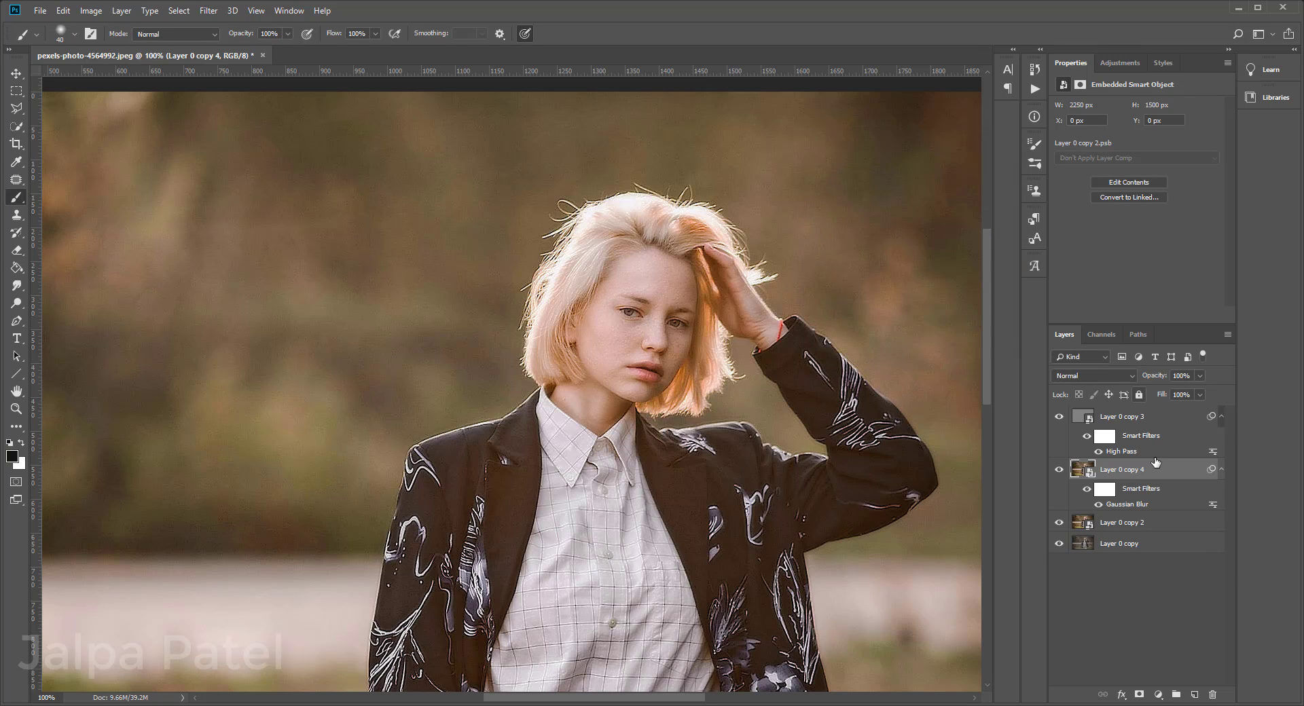
# Step: Group the High Pass and Gaussian Blur layers and give the group an inverted, fully black layer mask
pyautogui.keyDown('shift'); pyautogui.click(1142, 418); pyautogui.keyUp('shift')
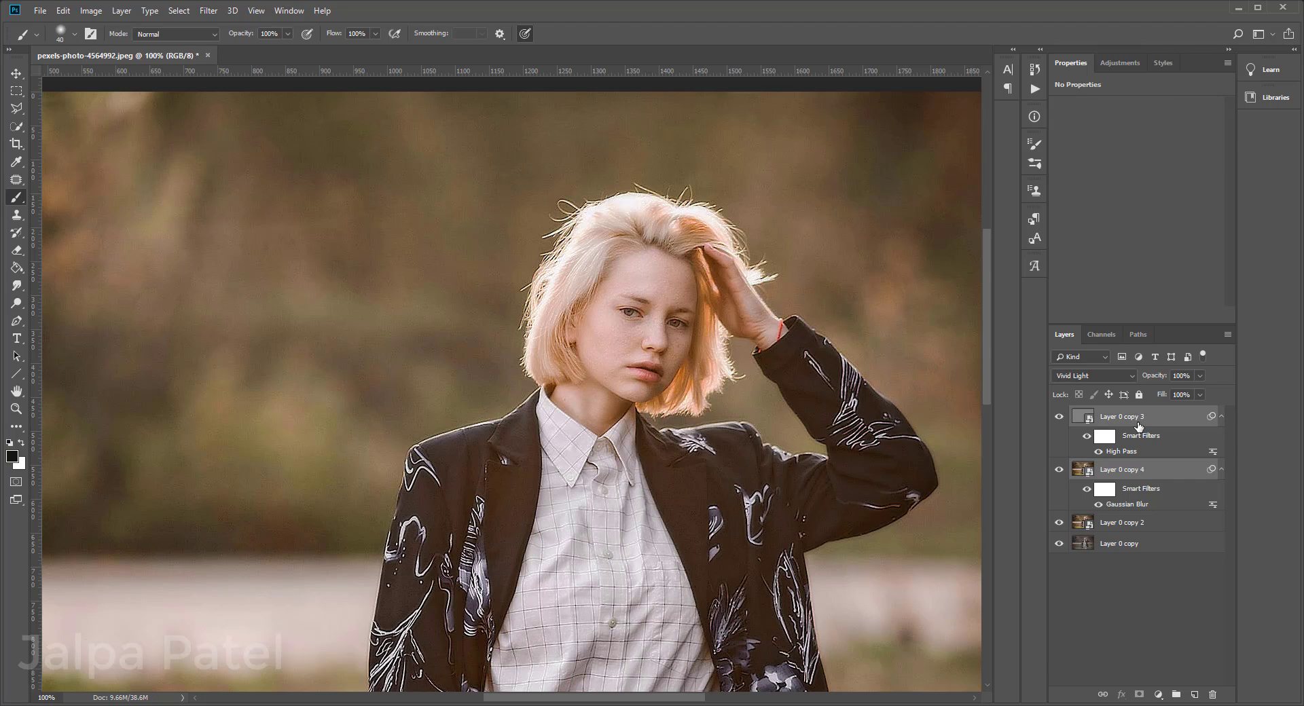
pyautogui.hotkey('ctrl', 'g')
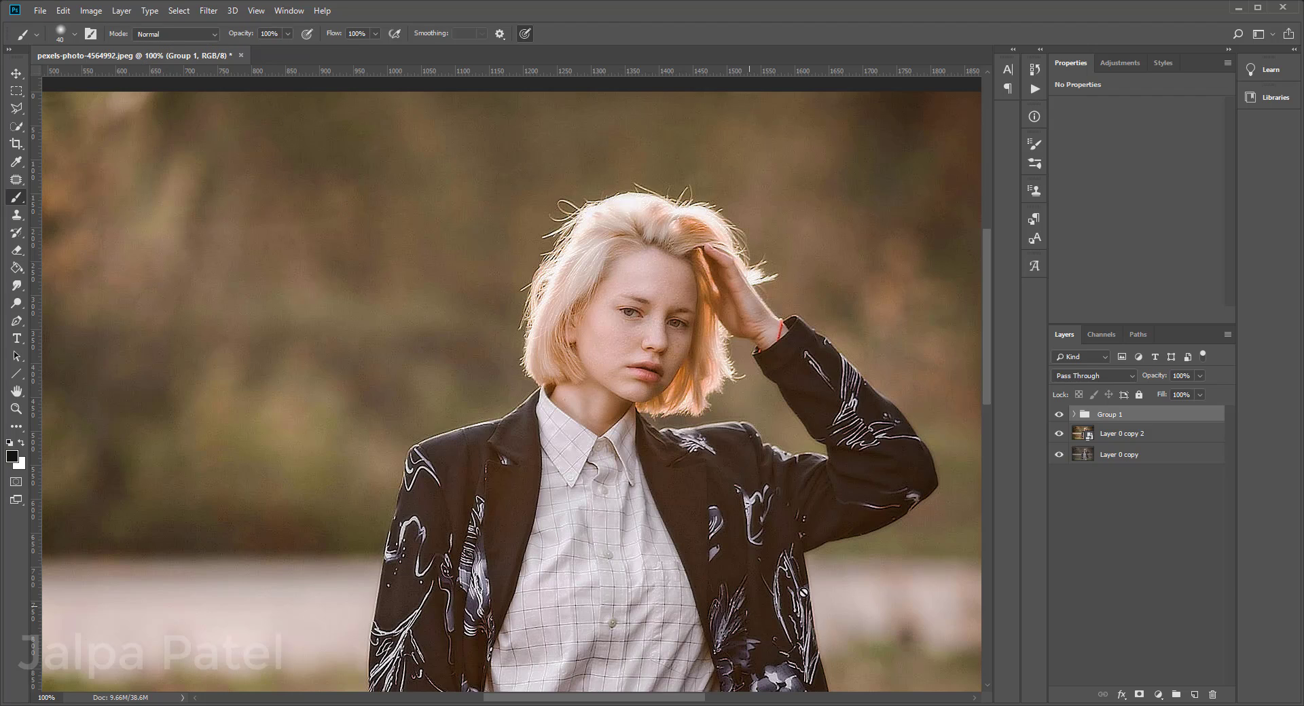
pyautogui.click(1139, 694)
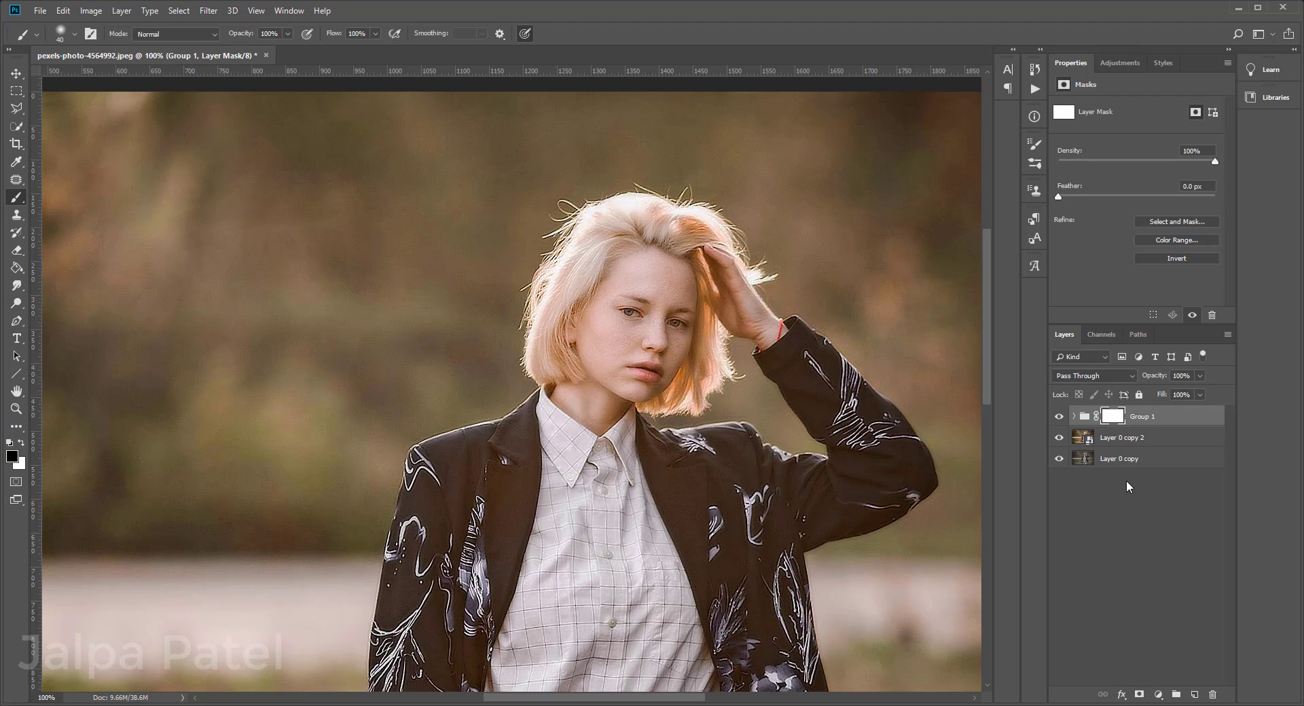
pyautogui.hotkey('ctrl', 'i')
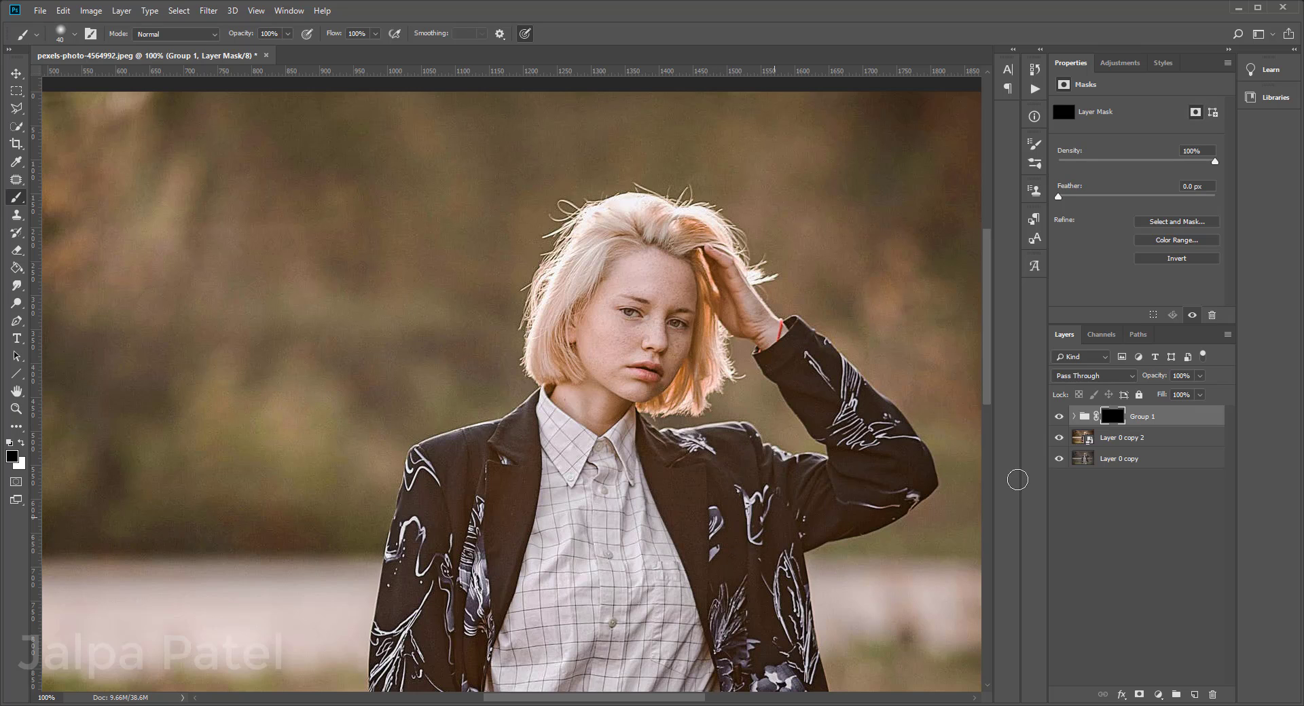
# Step: Brush white onto the group's mask at size 20 to smooth the skin on the woman's forehead
pyautogui.hotkey('ctrl', '+')
pyautogui.press('[')
pyautogui.press('[')
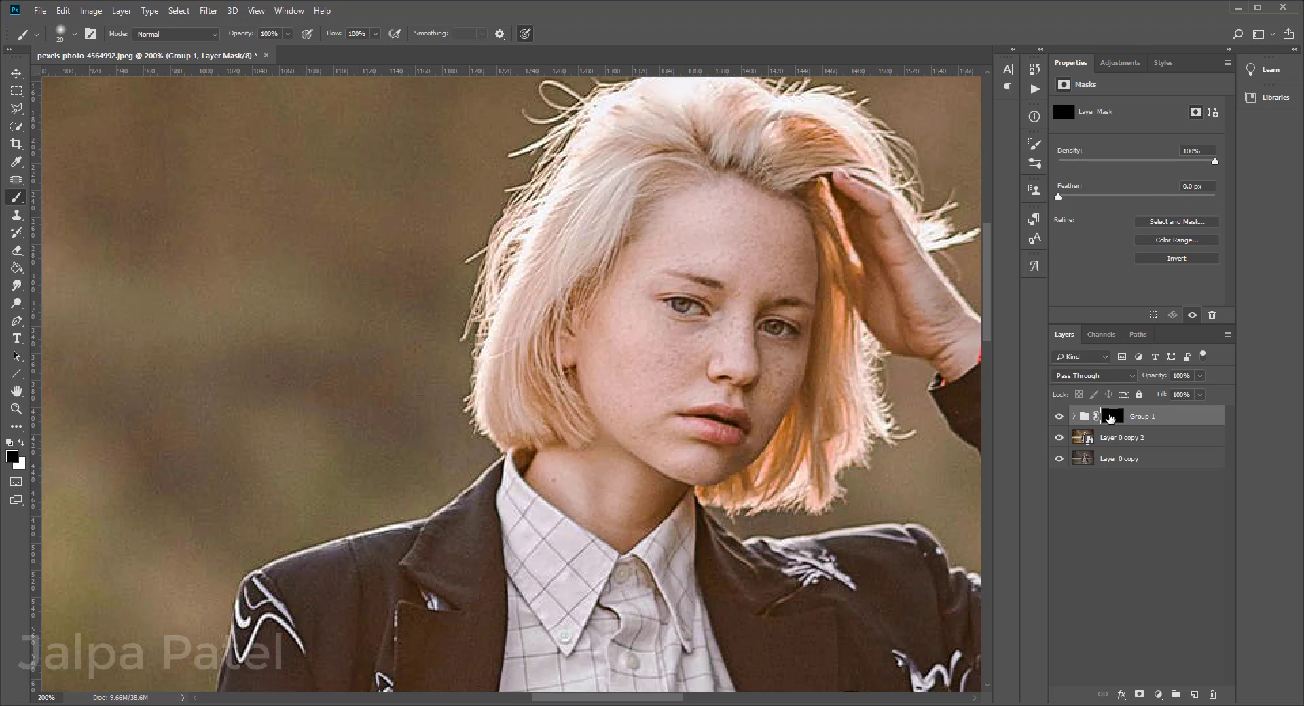
pyautogui.click(22, 444)
pyautogui.hotkey('ctrl', '-')
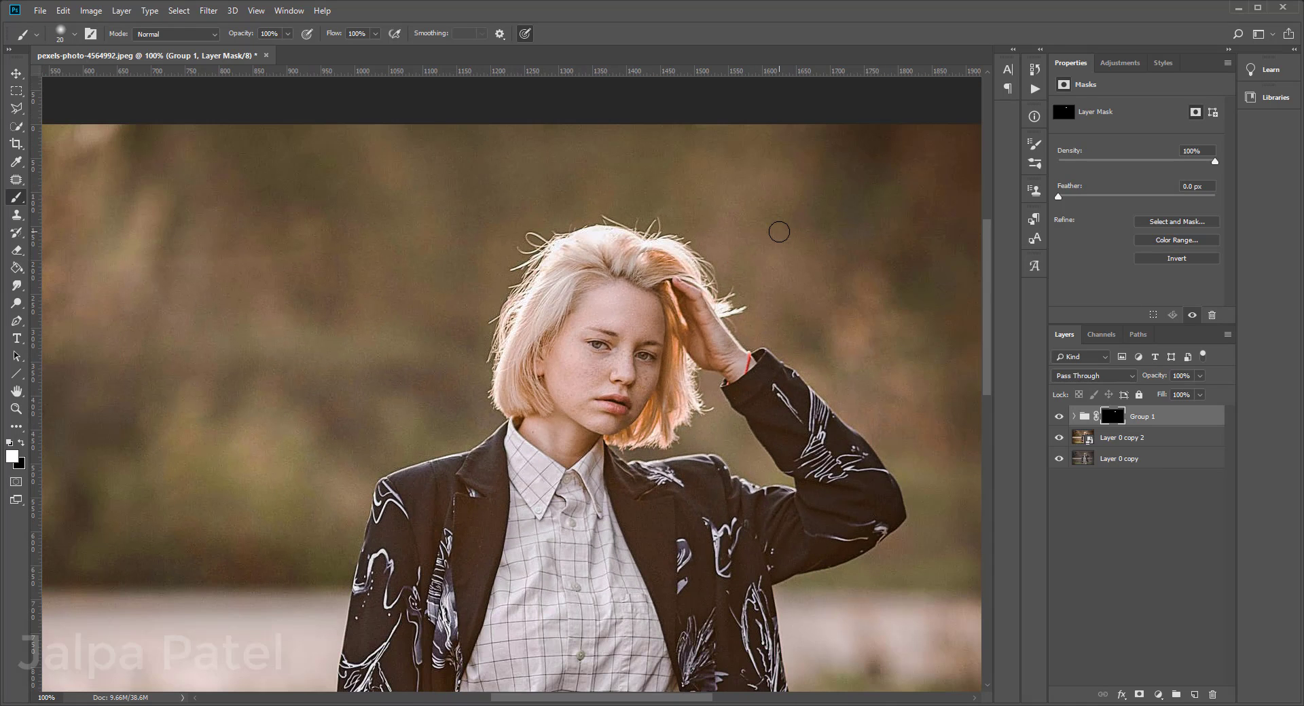
# Step: Continue painting white on the group's mask over the woman's face and neck, adjusting the brush size to 25
pyautogui.hotkey('ctrl', '+')
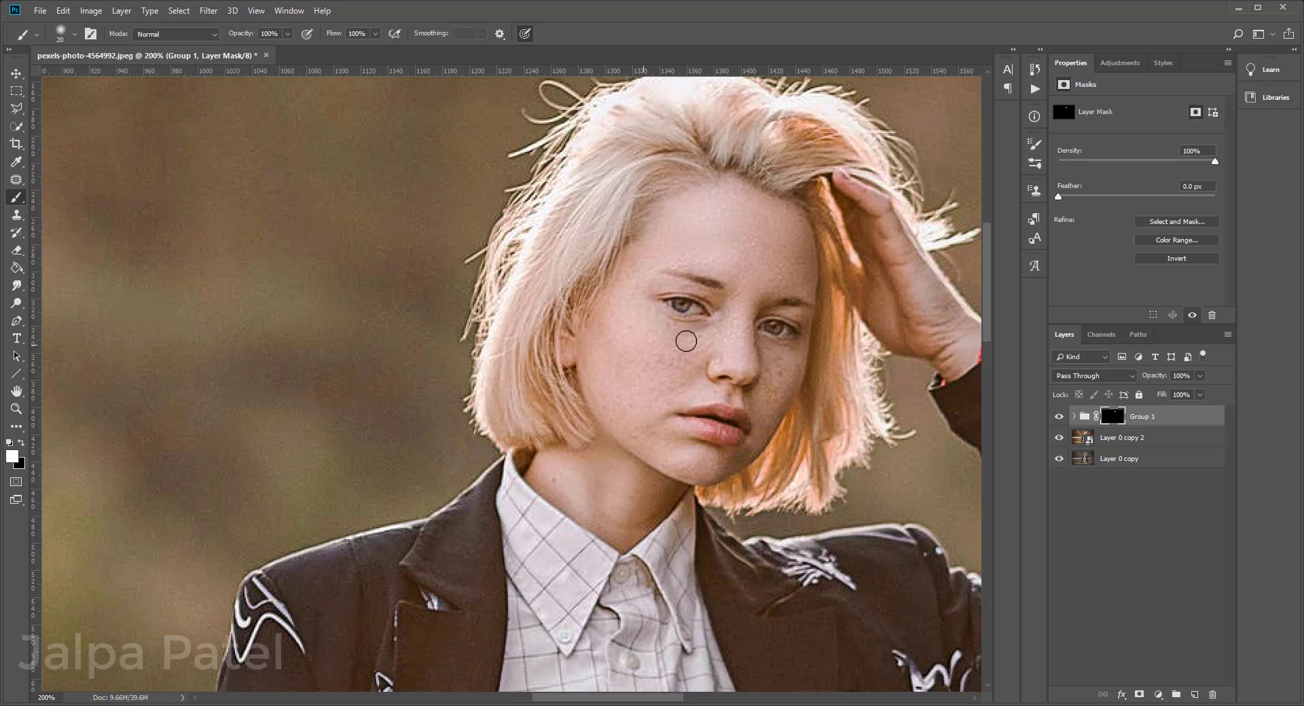
pyautogui.moveTo(633, 312)
pyautogui.mouseDown()
pyautogui.moveTo(647, 256)
pyautogui.moveTo(625, 353)
pyautogui.moveTo(606, 332)
pyautogui.moveTo(608, 359)
pyautogui.mouseUp()
pyautogui.press('[')
pyautogui.press('[')
pyautogui.press('[')
pyautogui.press('[')
pyautogui.press(']')
pyautogui.press(']')
pyautogui.press(']')
pyautogui.moveTo(573, 494); pyautogui.dragTo(556, 483)
pyautogui.hotkey('ctrl', '-')
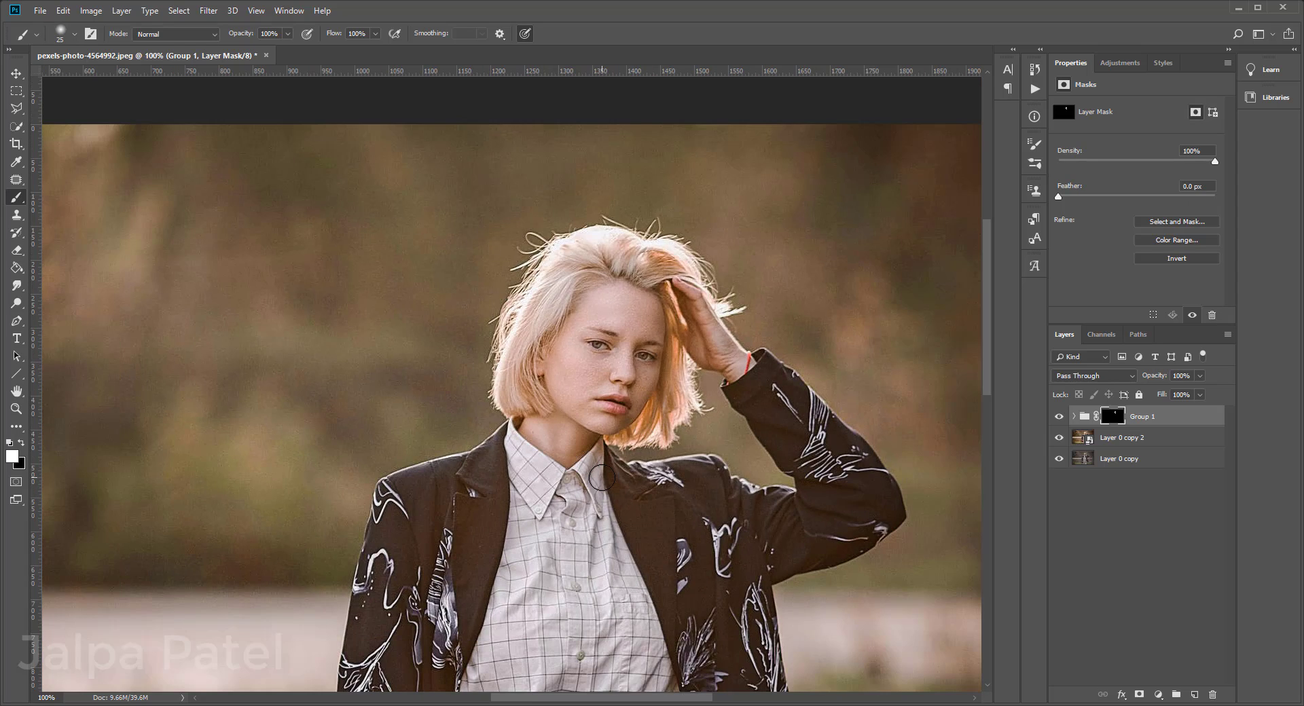
pyautogui.hotkey('ctrl', '-')
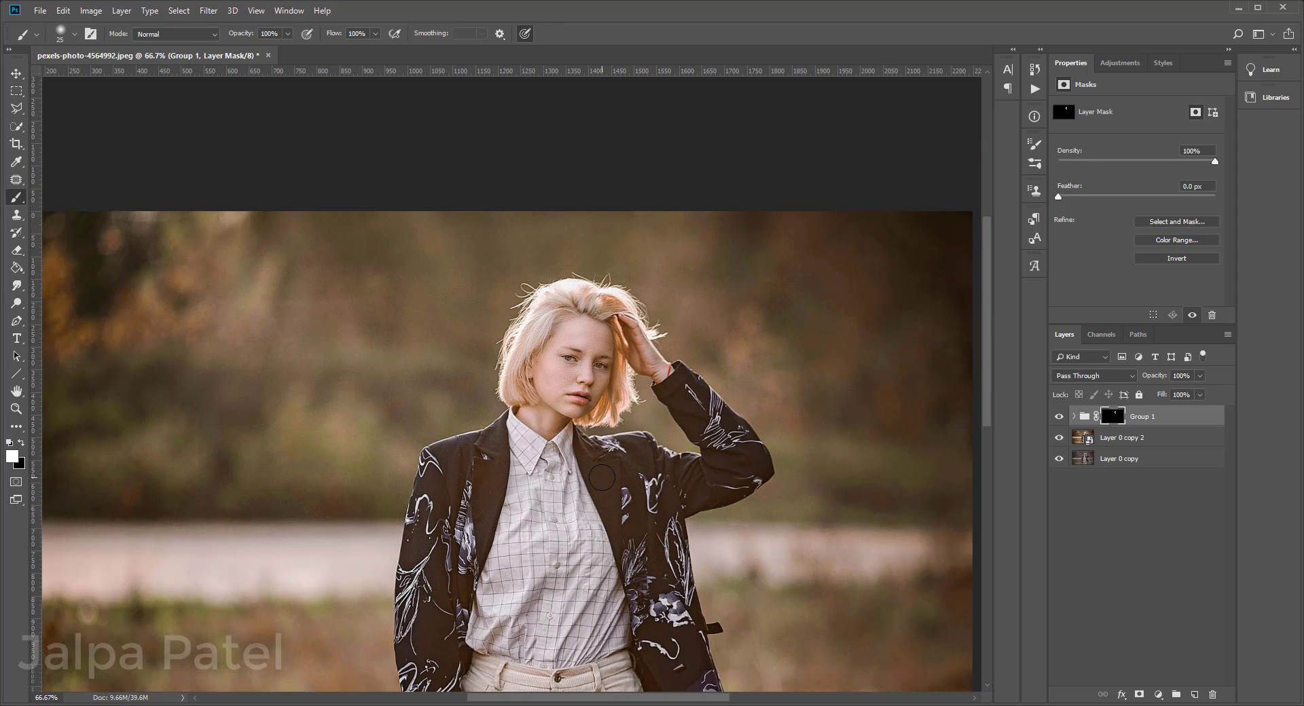
pyautogui.click(12, 457)
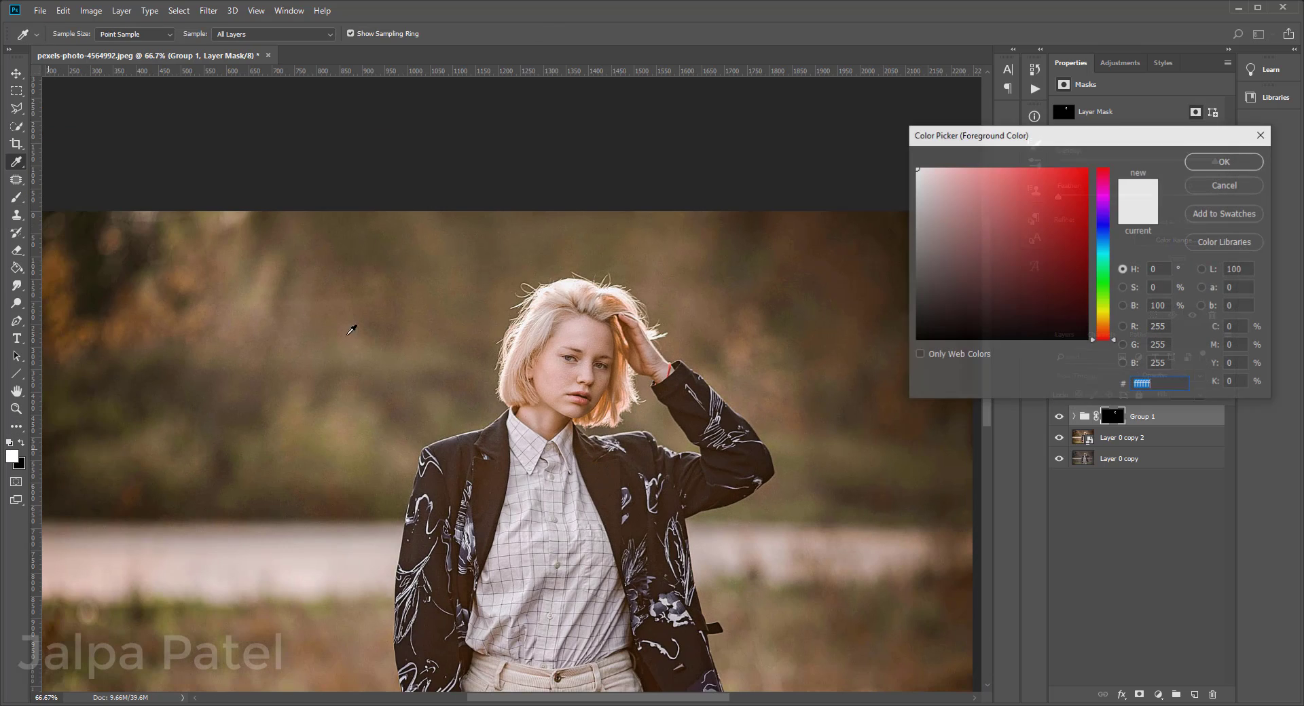
pyautogui.click(589, 341)
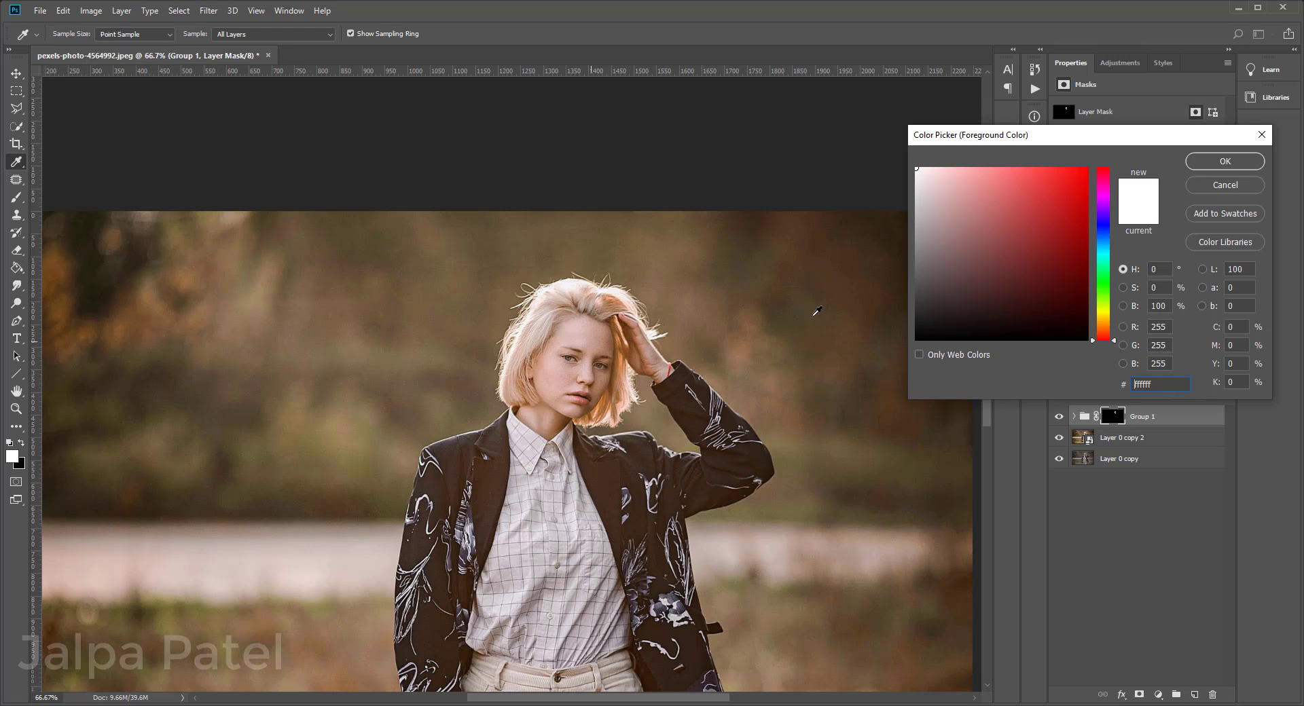
pyautogui.click(1257, 189)
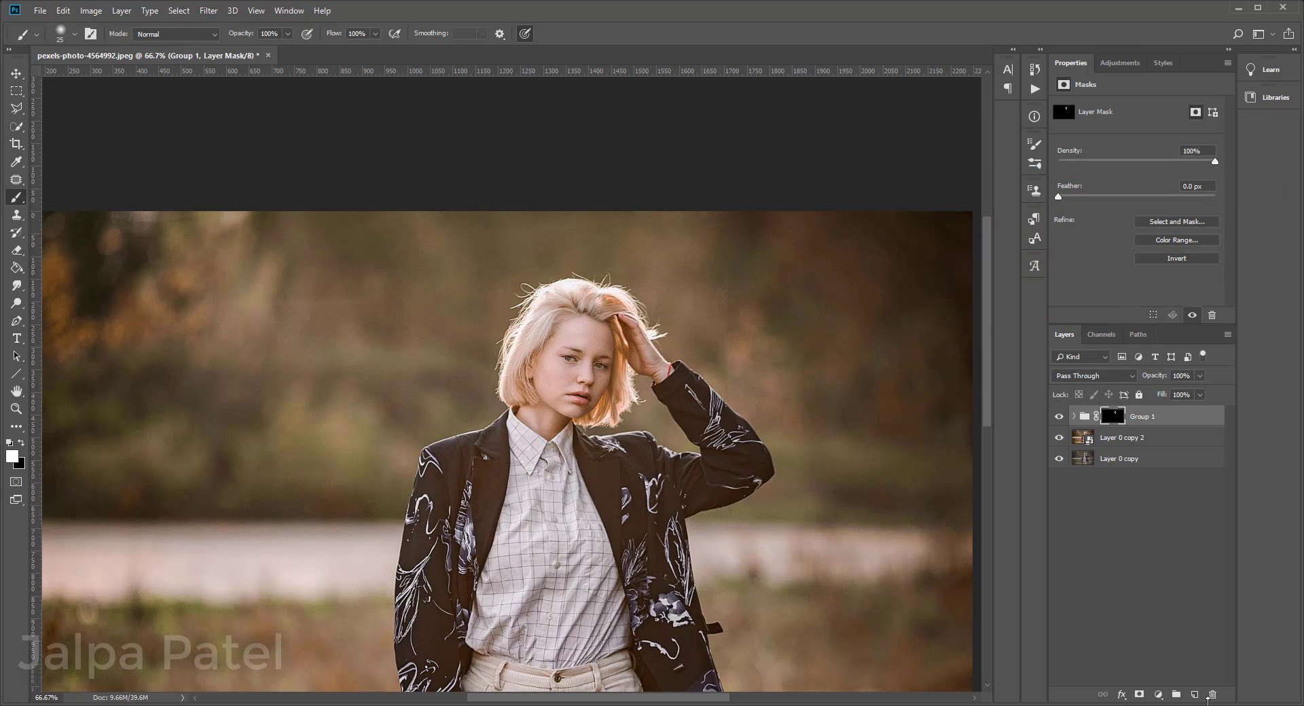
# Step: Add a new empty layer above the group and set the foreground color to light pink f2cbc4, starting from a sampled skin tone
pyautogui.click(1194, 694)
pyautogui.press('x')
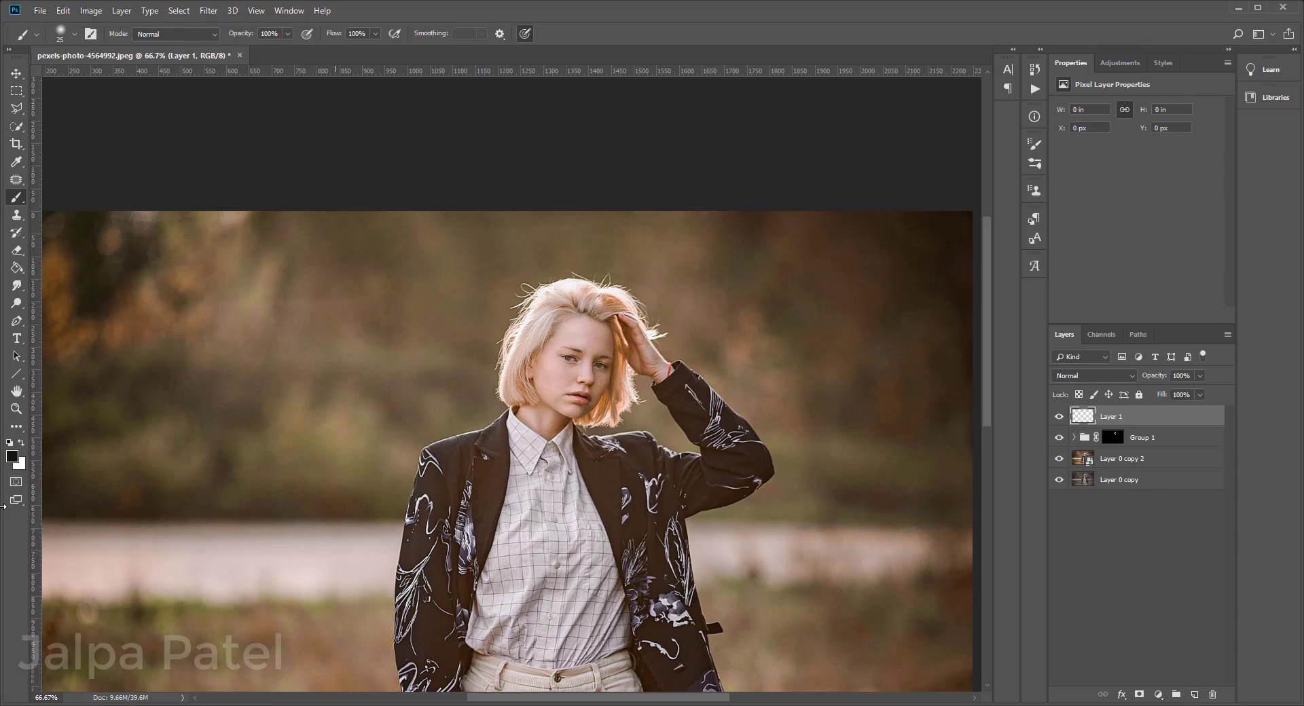
pyautogui.click(11, 457)
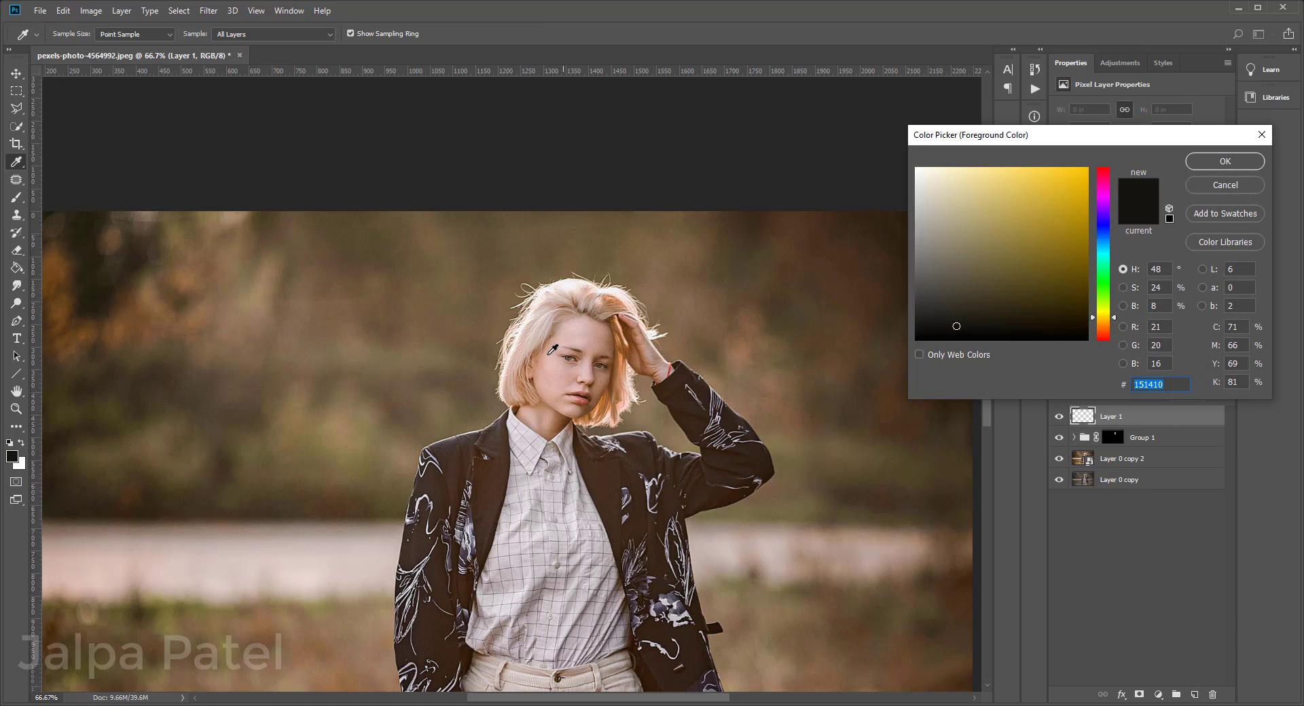
pyautogui.click(591, 328)
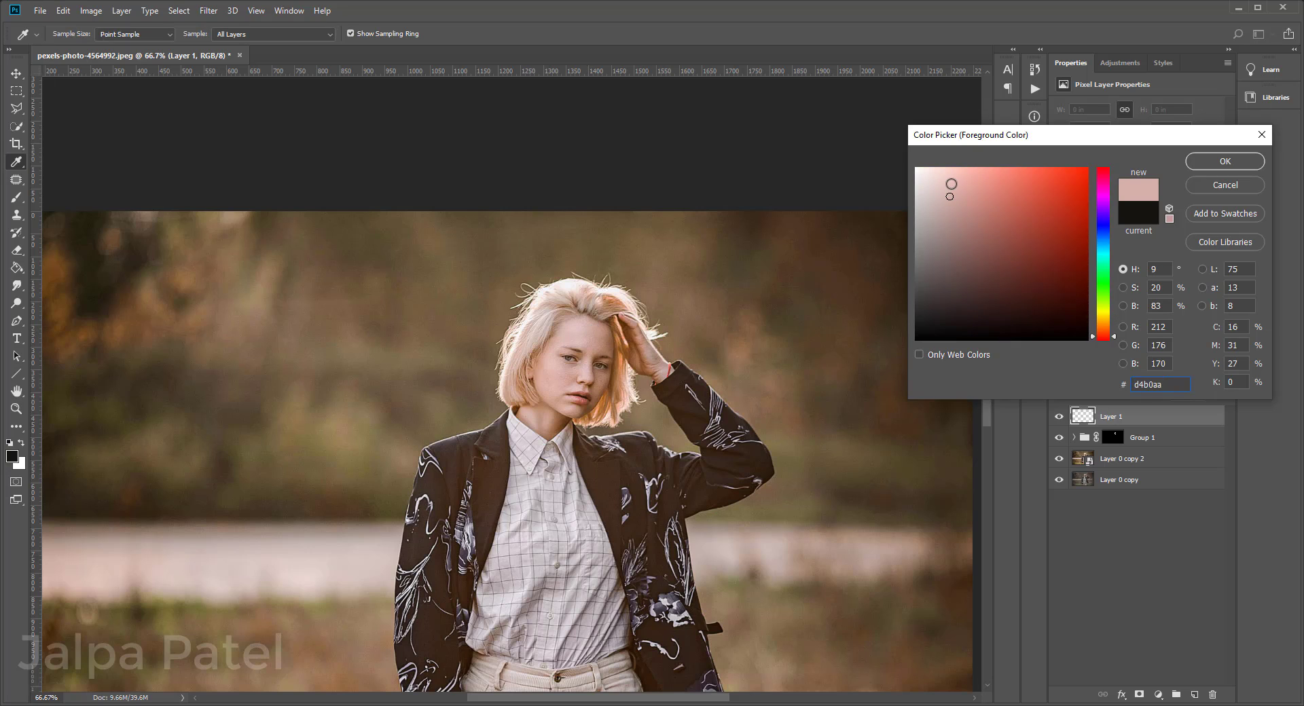
pyautogui.moveTo(951, 184); pyautogui.dragTo(949, 178)
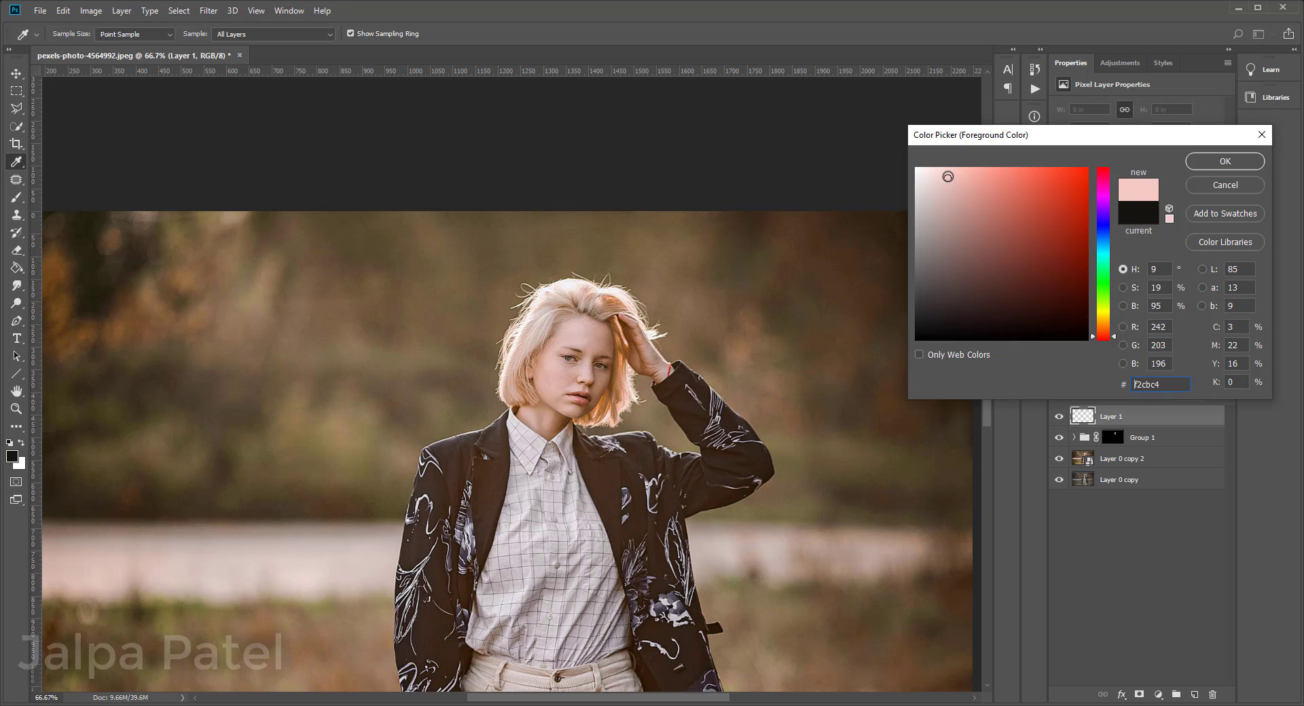
pyautogui.click(1202, 163)
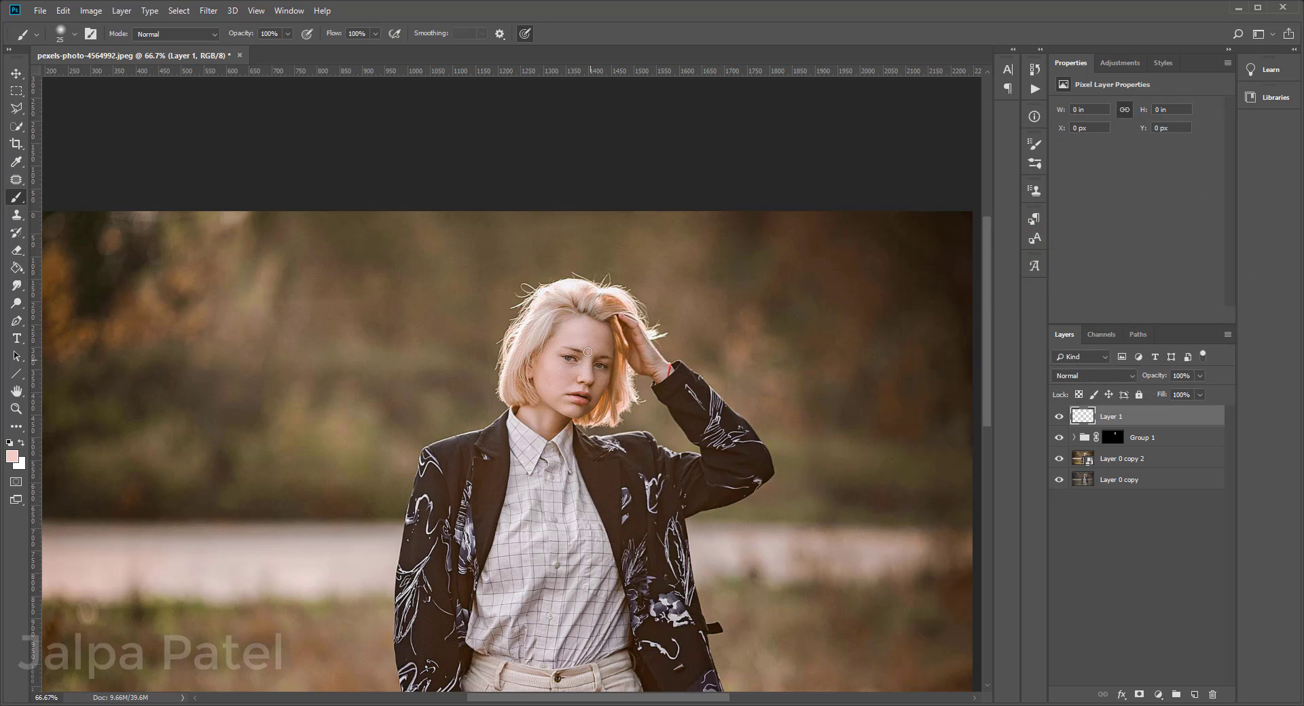
# Step: Set the new layer's blend mode to Soft Light and paint the light pink over the woman's face and neck
pyautogui.click(1095, 374)
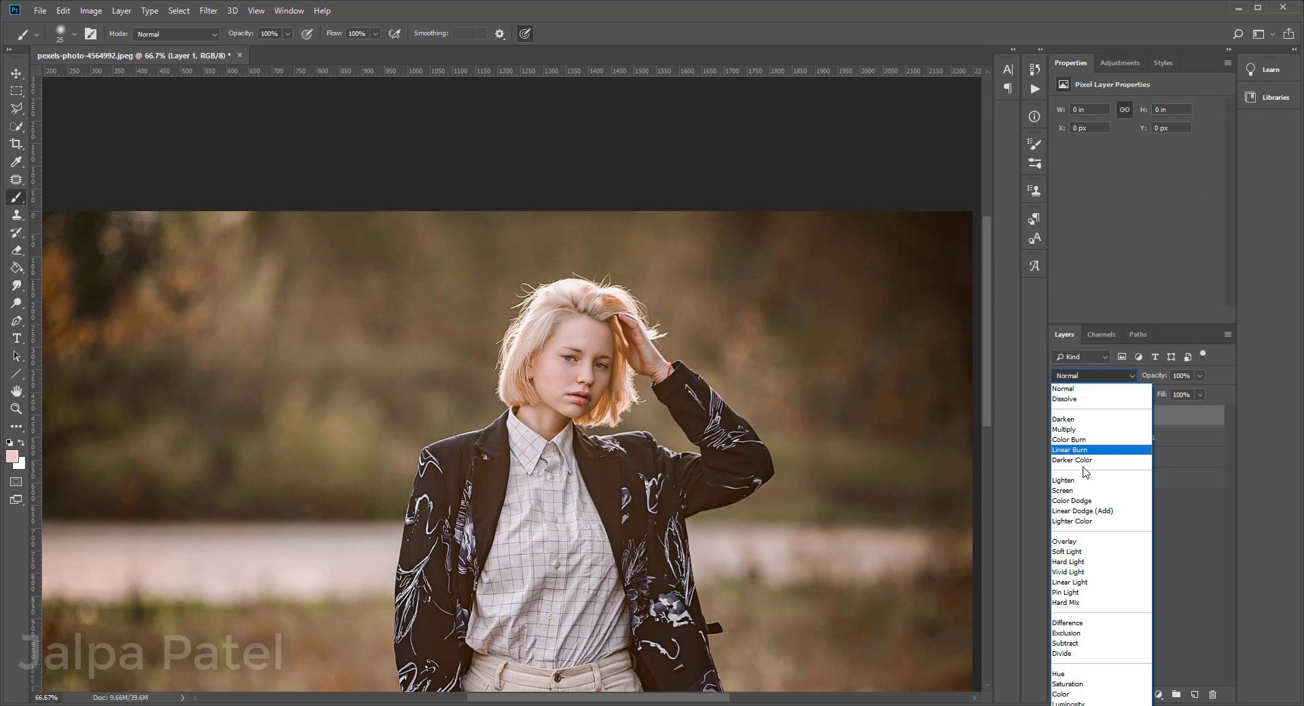
pyautogui.click(1085, 553)
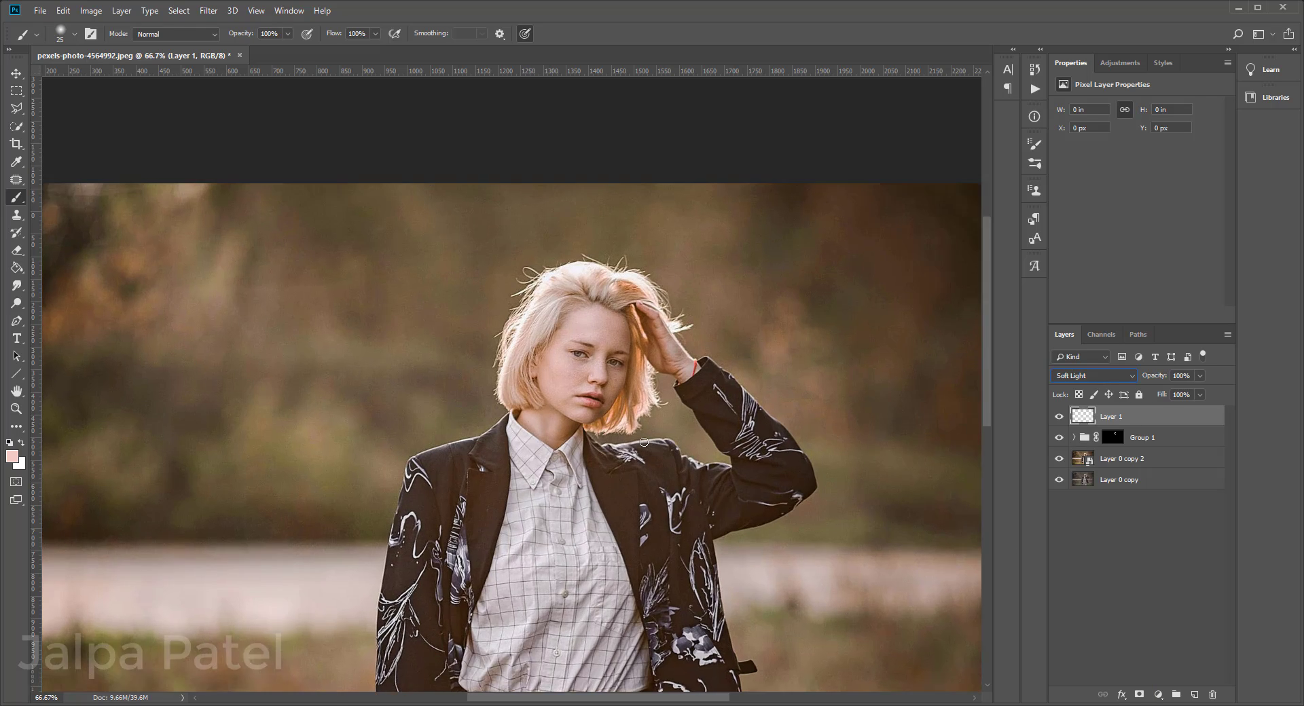
pyautogui.hotkey('ctrl', '+')
pyautogui.hotkey('ctrl', '+')
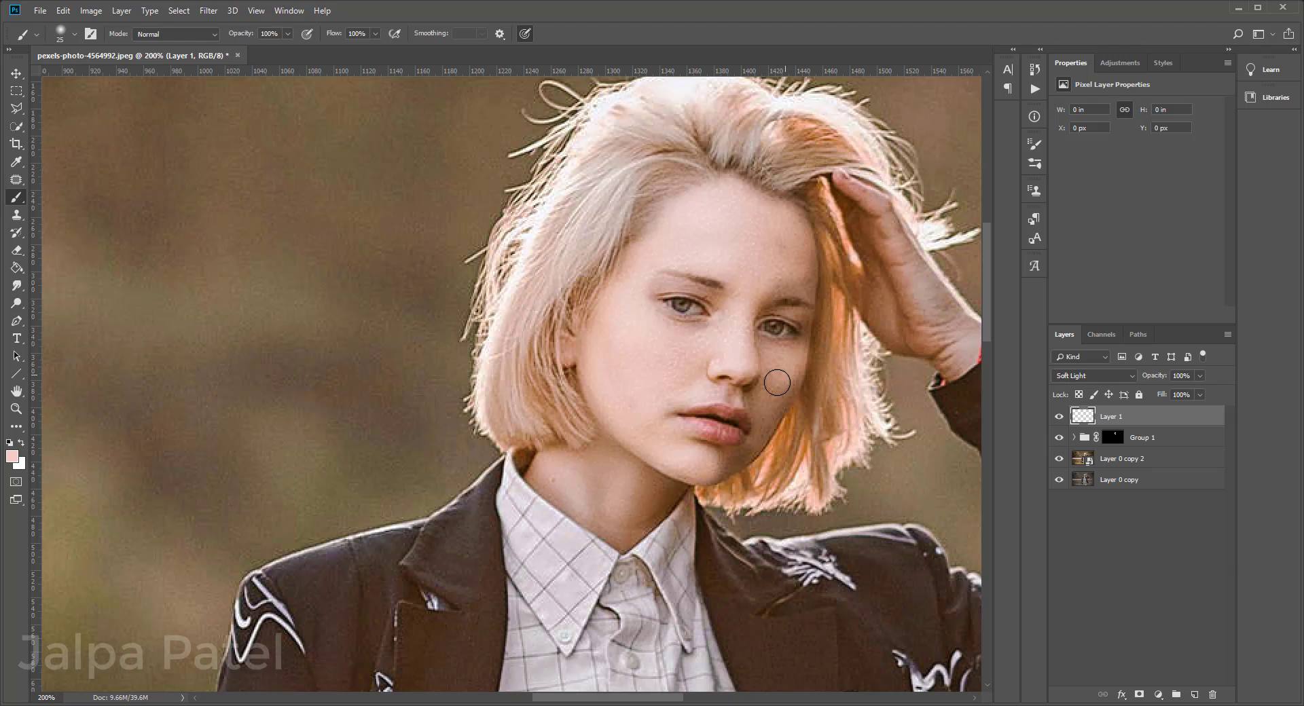
pyautogui.moveTo(766, 403)
pyautogui.mouseDown()
pyautogui.moveTo(734, 459)
pyautogui.moveTo(794, 285)
pyautogui.moveTo(811, 278)
pyautogui.moveTo(790, 235)
pyautogui.moveTo(730, 324)
pyautogui.moveTo(680, 274)
pyautogui.moveTo(645, 280)
pyautogui.moveTo(615, 343)
pyautogui.moveTo(624, 389)
pyautogui.moveTo(604, 455)
pyautogui.moveTo(542, 464)
pyautogui.moveTo(541, 479)
pyautogui.moveTo(622, 532)
pyautogui.moveTo(587, 473)
pyautogui.moveTo(613, 454)
pyautogui.moveTo(645, 481)
pyautogui.moveTo(672, 479)
pyautogui.moveTo(592, 467)
pyautogui.mouseUp()
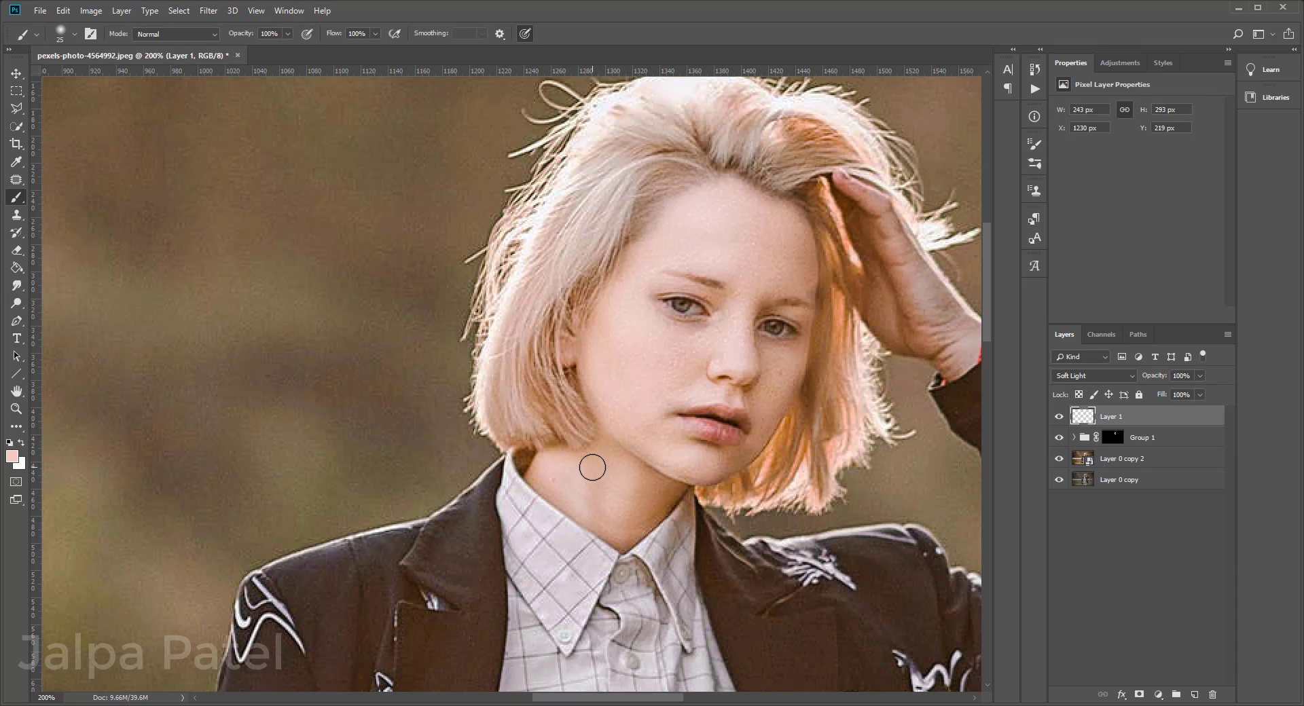
# Step: Lower the opacity of the painted skin-tone layer to 77%
pyautogui.hotkey('ctrl', '-')
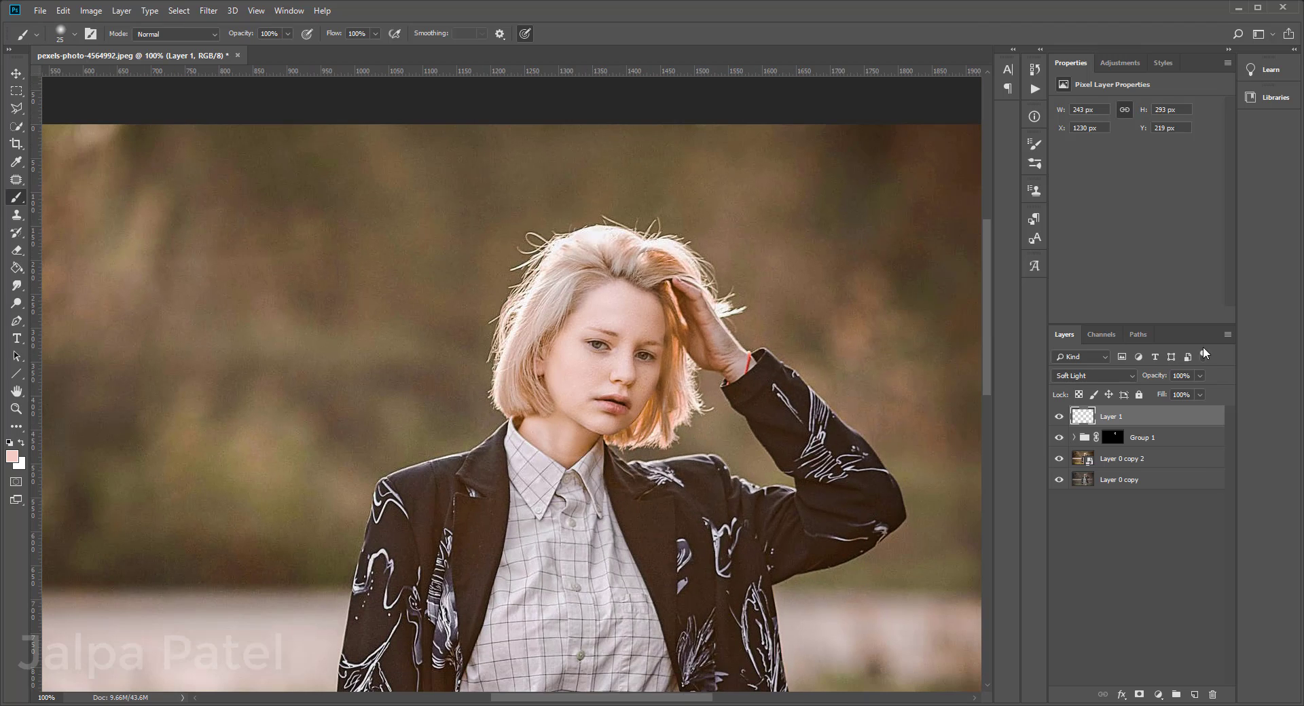
pyautogui.click(1200, 376)
pyautogui.moveTo(1203, 394); pyautogui.dragTo(1171, 401)
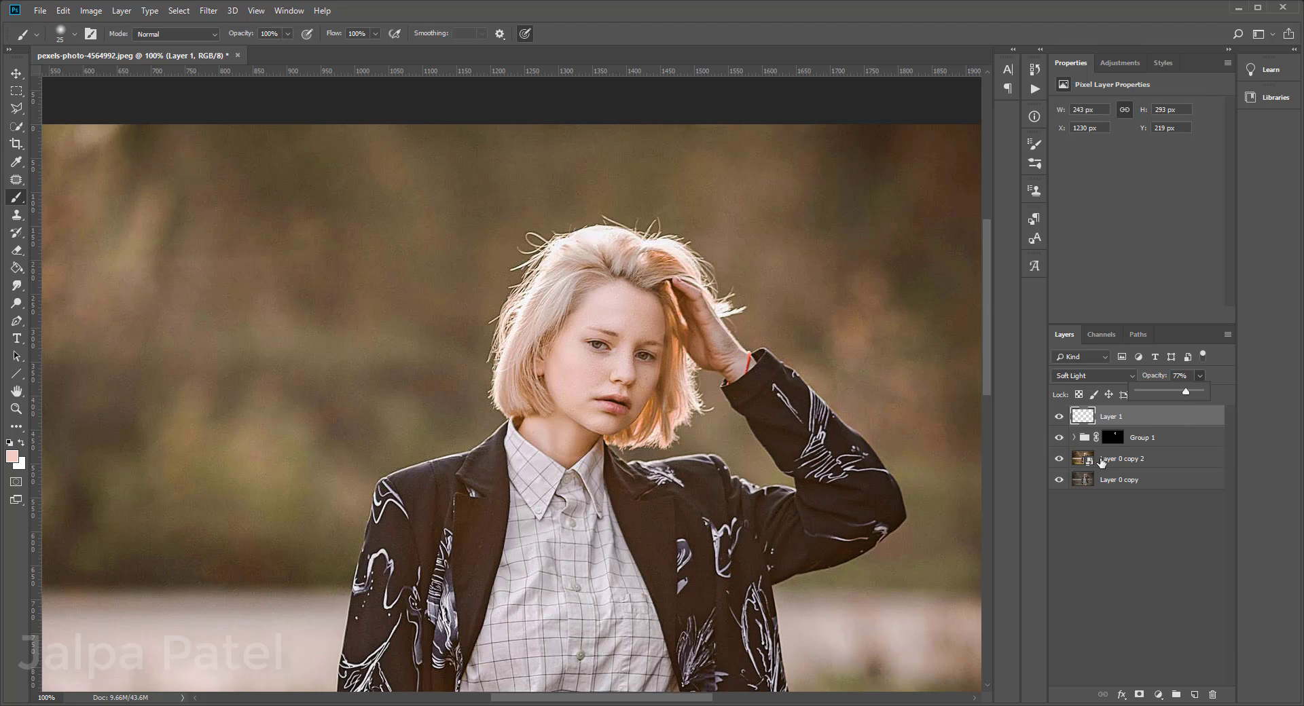
# Step: Choose the Sharpen tool for the Layer 0 copy 2 smart object and rasterize that layer
pyautogui.click(1072, 461)
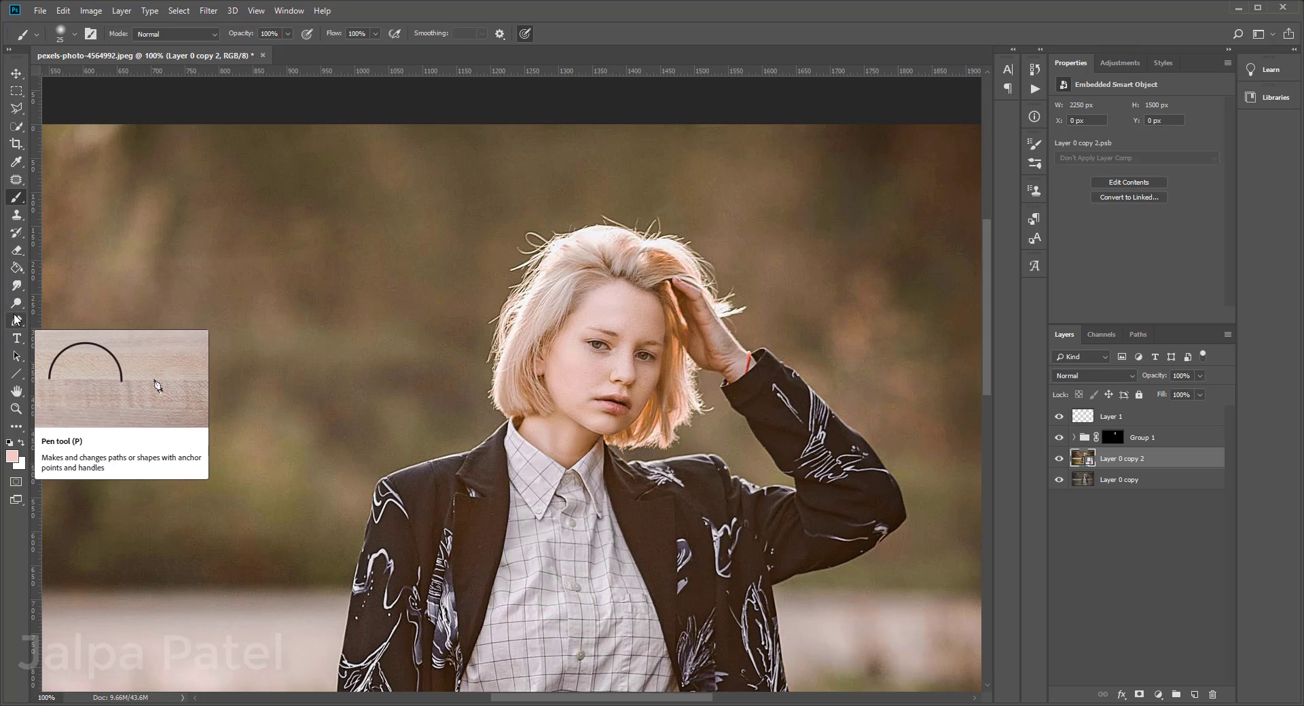
pyautogui.click(17, 288)
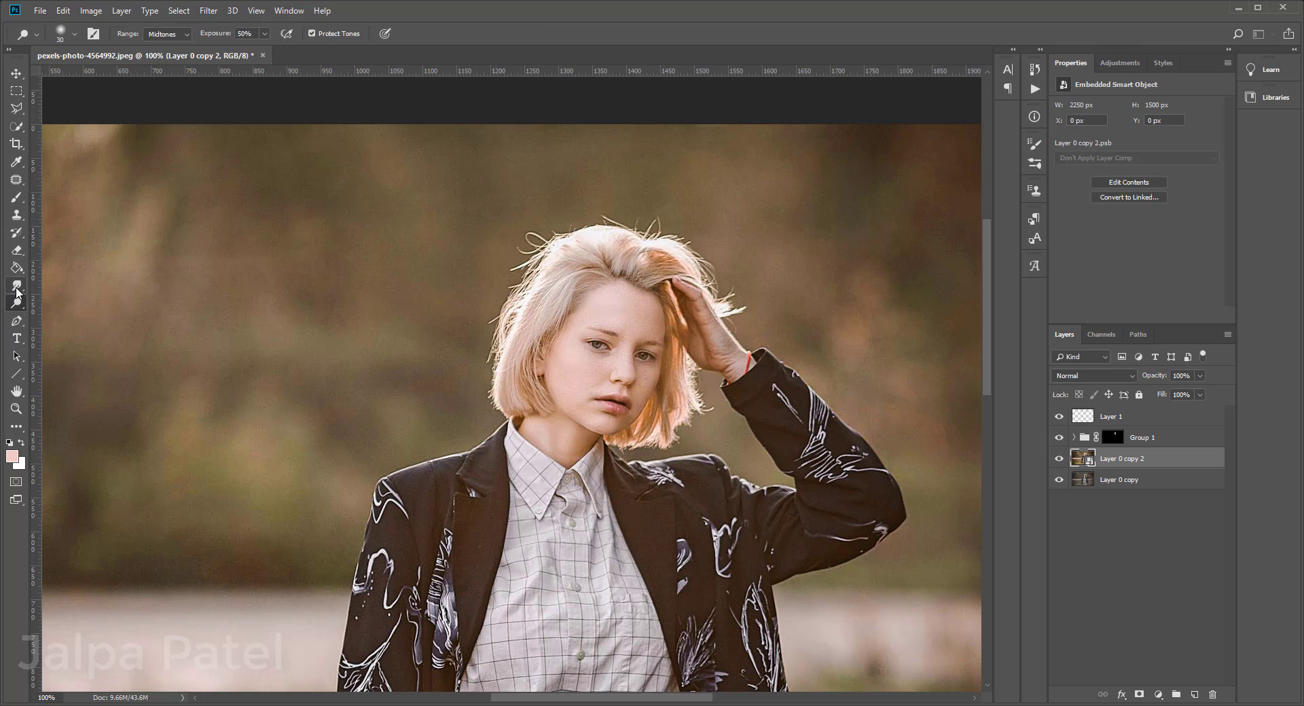
pyautogui.click(74, 299)
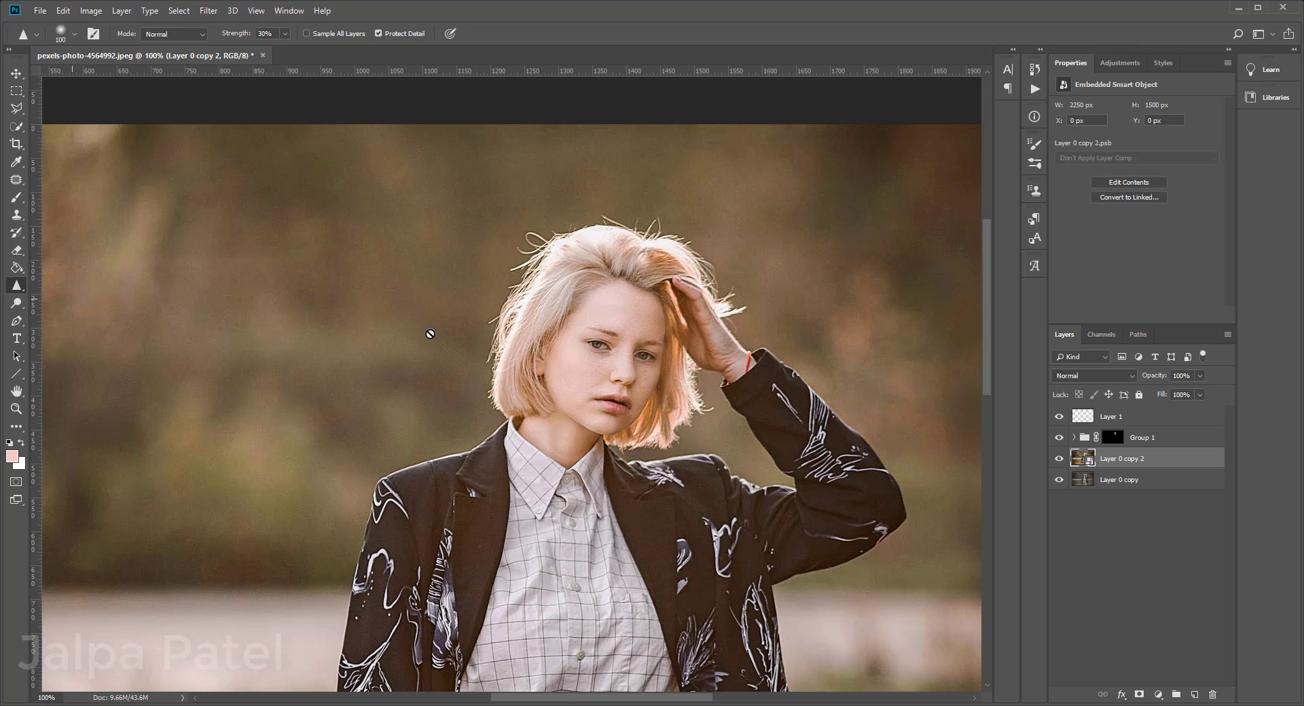
pyautogui.rightClick(1149, 461)
pyautogui.click(1033, 370)
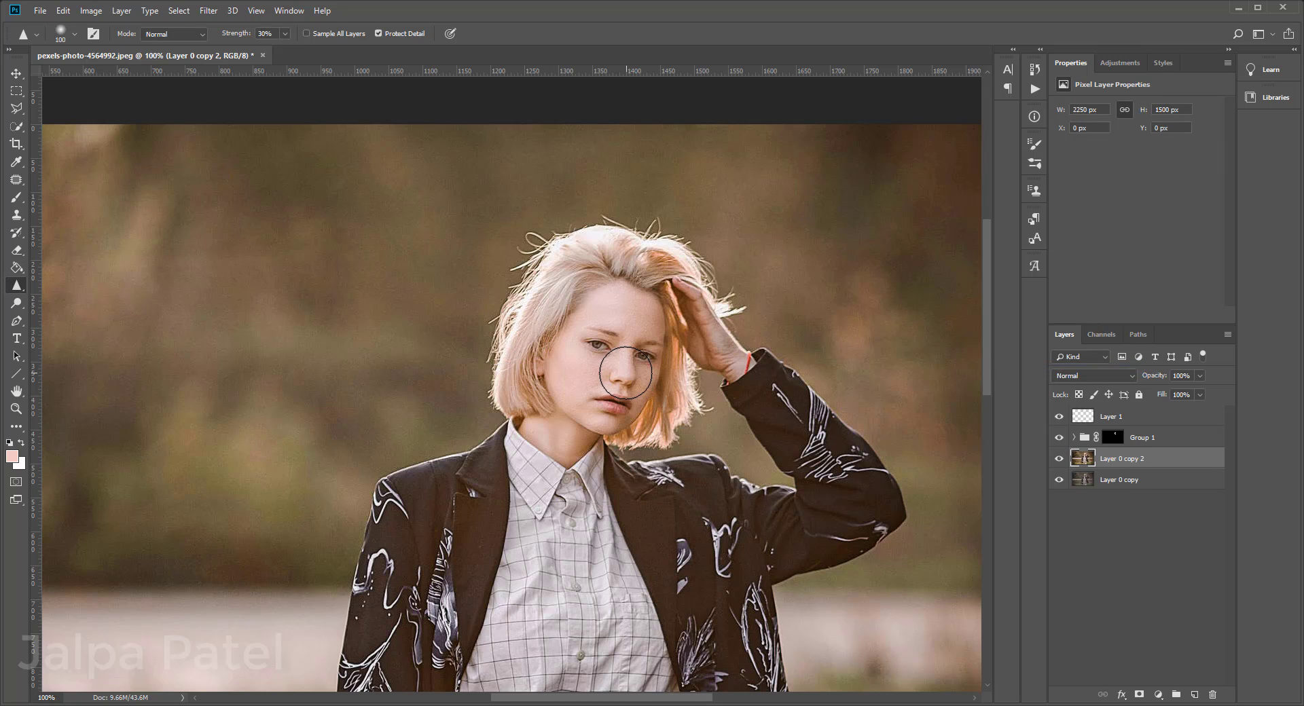
# Step: Sharpen the woman's eyes and lips with a reduced brush size at 30% strength
pyautogui.press('[')
pyautogui.press('[')
pyautogui.press('[')
pyautogui.press('[')
pyautogui.press('[')
pyautogui.moveTo(646, 357); pyautogui.dragTo(586, 346)
pyautogui.moveTo(609, 405); pyautogui.dragTo(635, 404)
# Step: Sharpen the eye nearer the raised hand further with brush size 25, raising the strength to 62%
pyautogui.press('[')
pyautogui.press('[')
pyautogui.moveTo(640, 354); pyautogui.dragTo(644, 361)
pyautogui.click(286, 35)
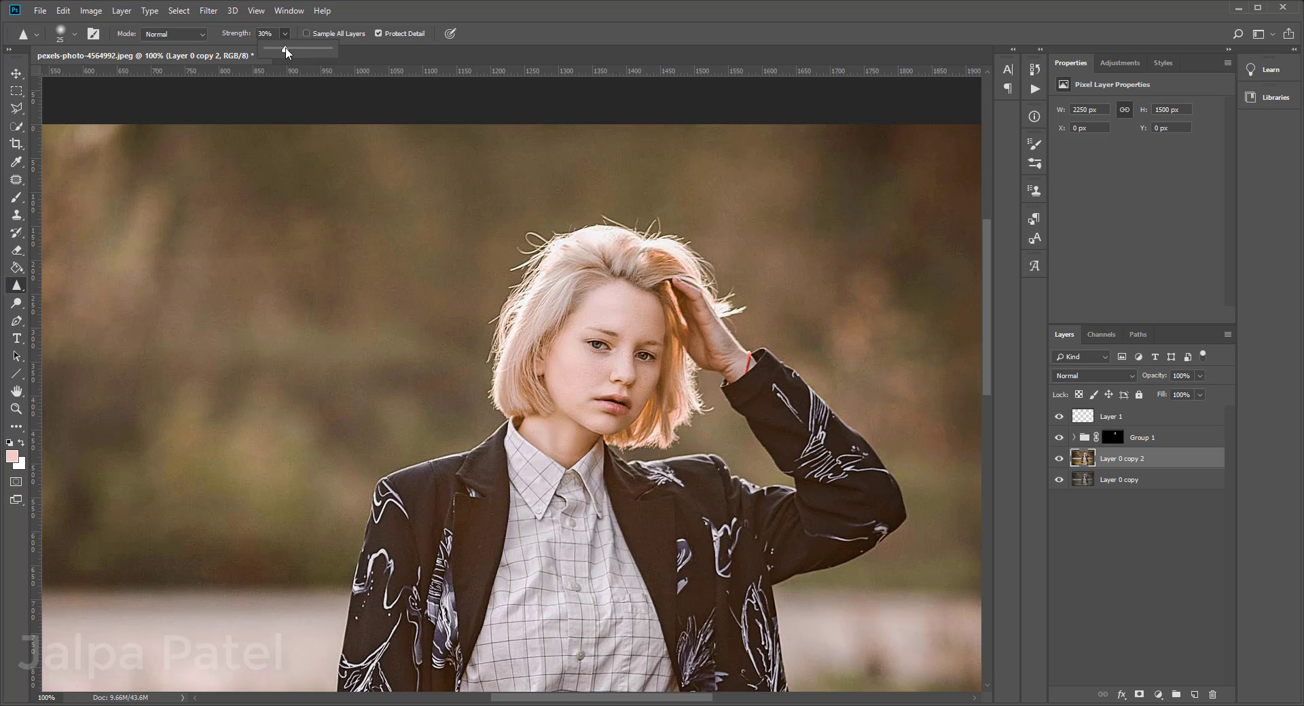
pyautogui.click(638, 357)
# Step: Group Layer 1, Group 1 and Layer 0 copy 2 together, leaving Layer 0 copy outside
pyautogui.hotkey('ctrl', '-')
pyautogui.hotkey('ctrl', '-')
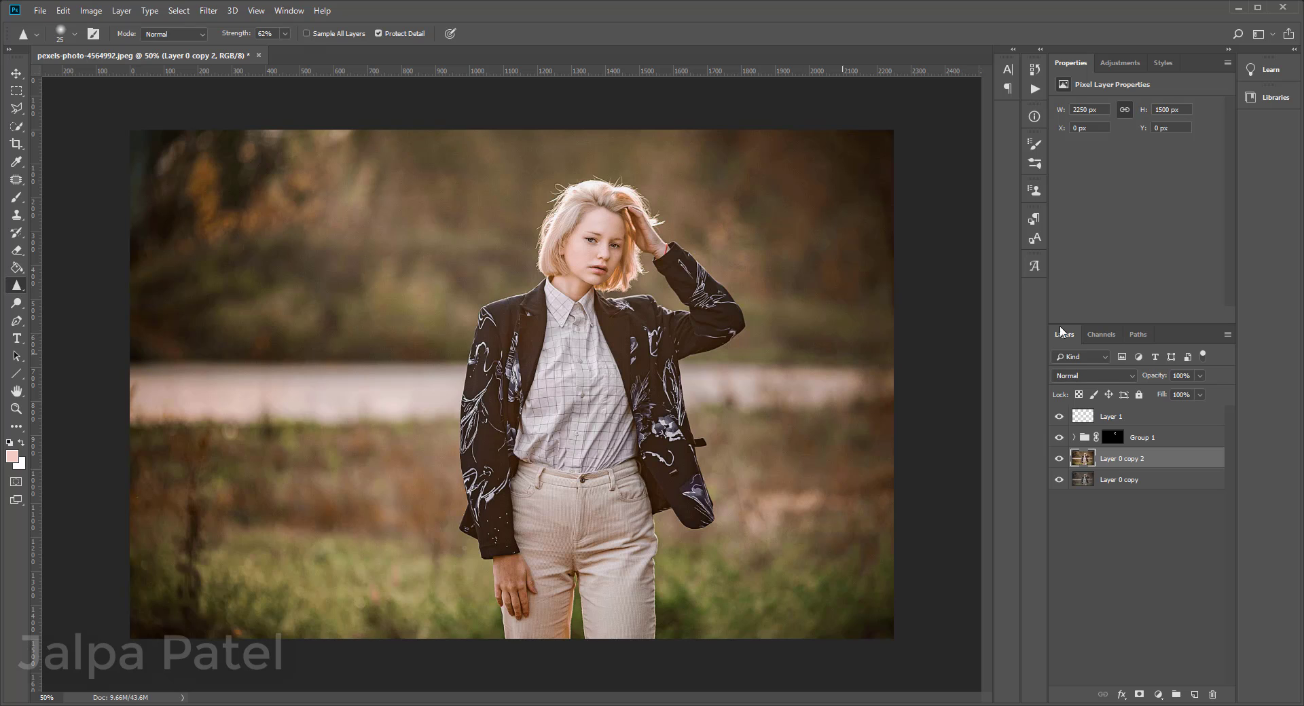
pyautogui.click(1156, 421)
pyautogui.keyDown('shift'); pyautogui.click(1161, 459); pyautogui.keyUp('shift')
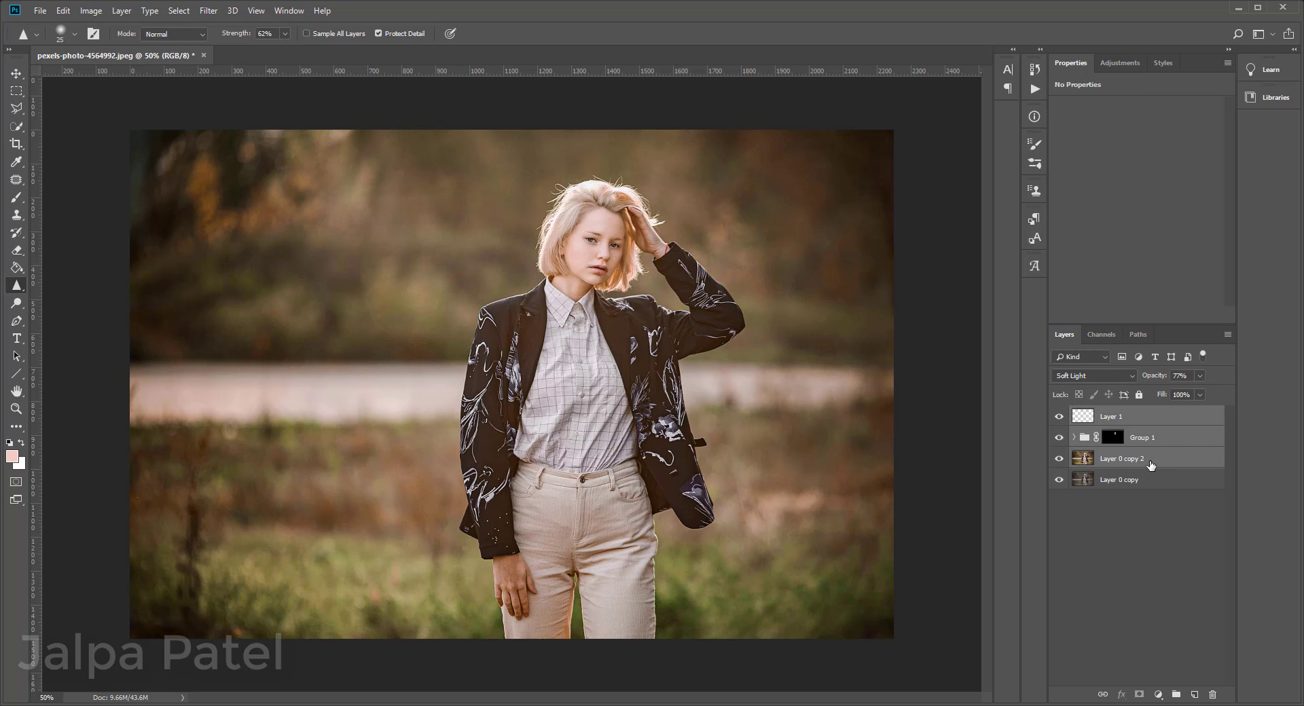
pyautogui.hotkey('ctrl', 'g')
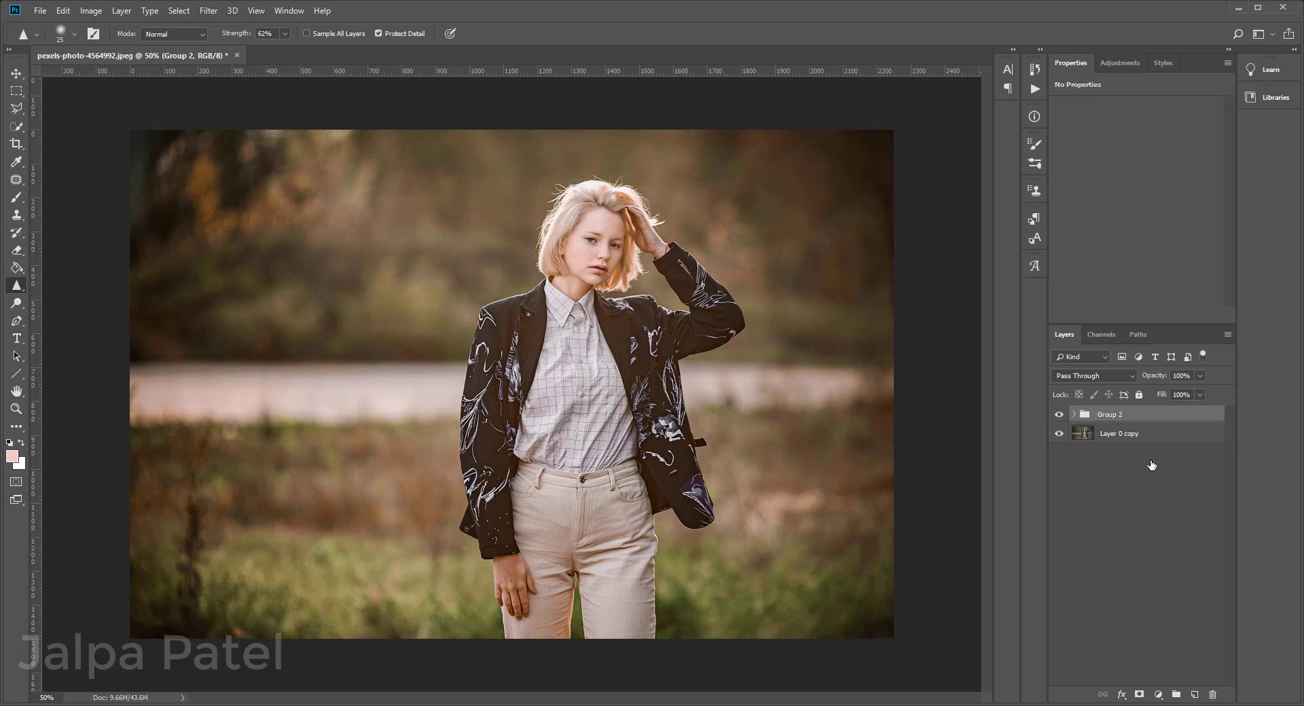
# Step: Compare the whole photo before and after the edits by toggling the new group's visibility
pyautogui.click(1059, 414)
pyautogui.click(1059, 414)
pyautogui.hotkey('ctrl', '-')
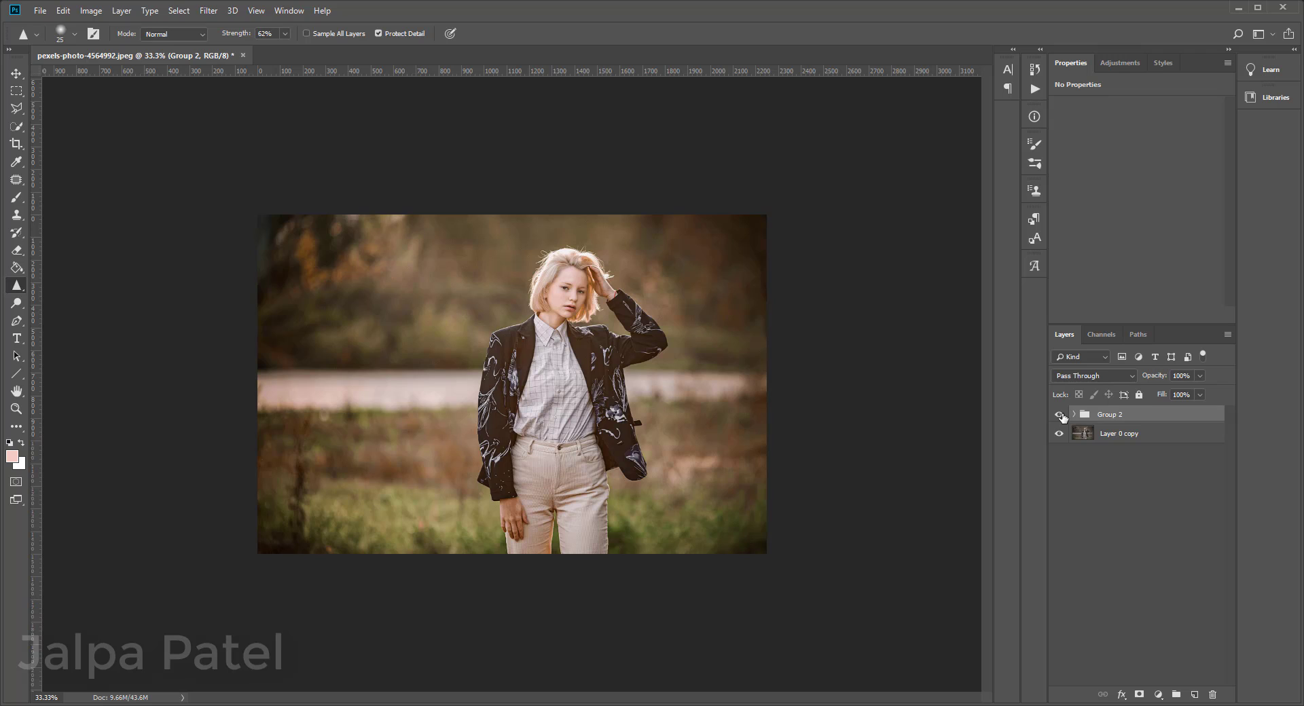
pyautogui.click(1060, 414)
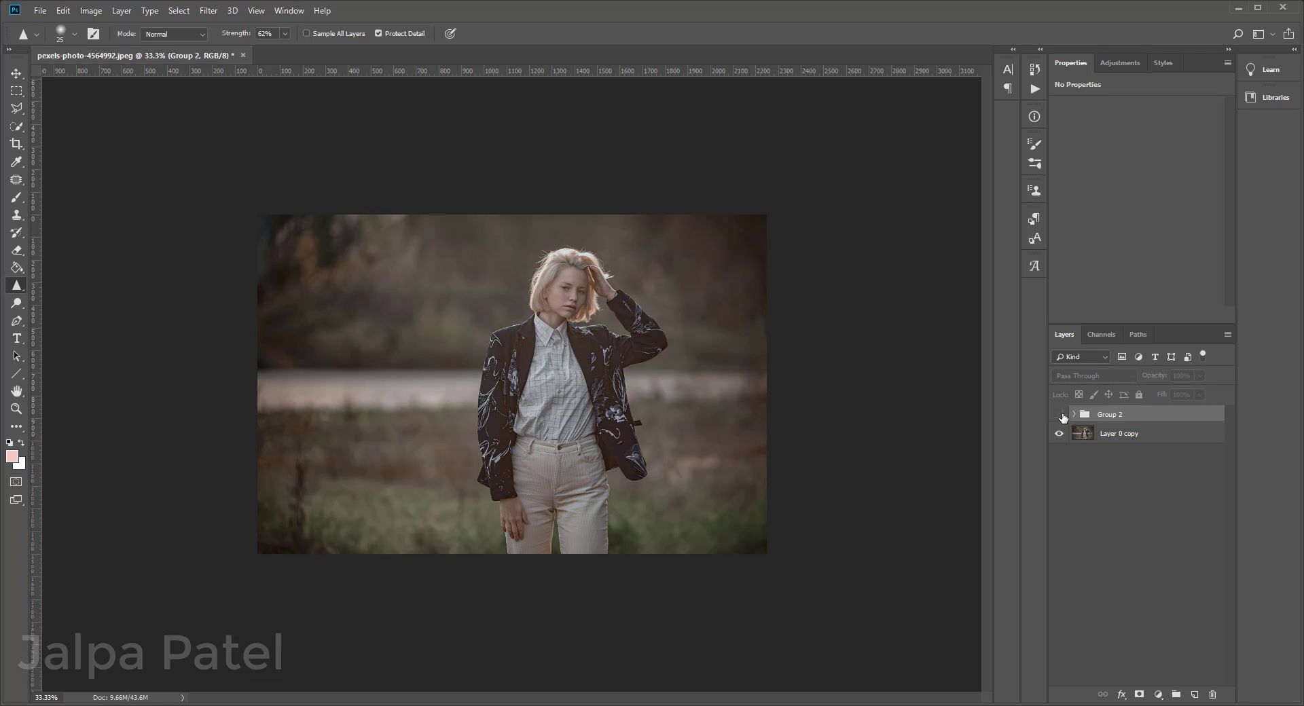
pyautogui.click(1059, 414)
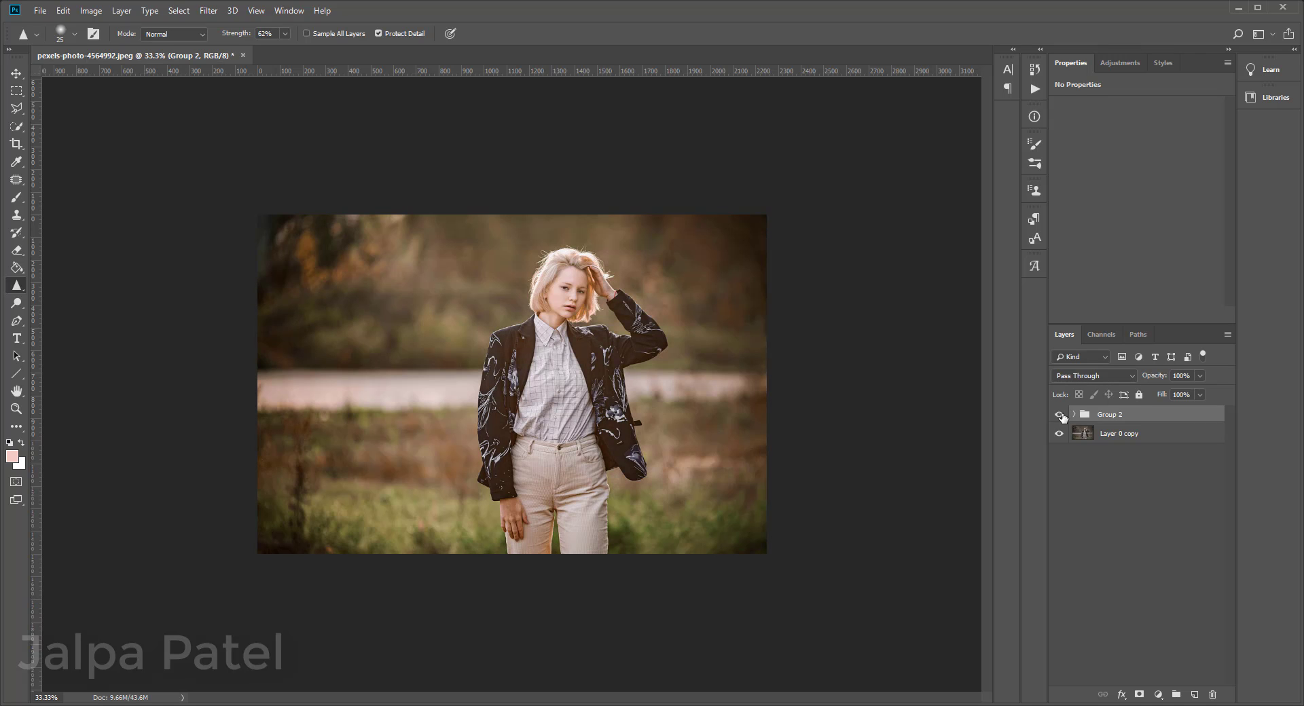
pyautogui.click(1059, 414)
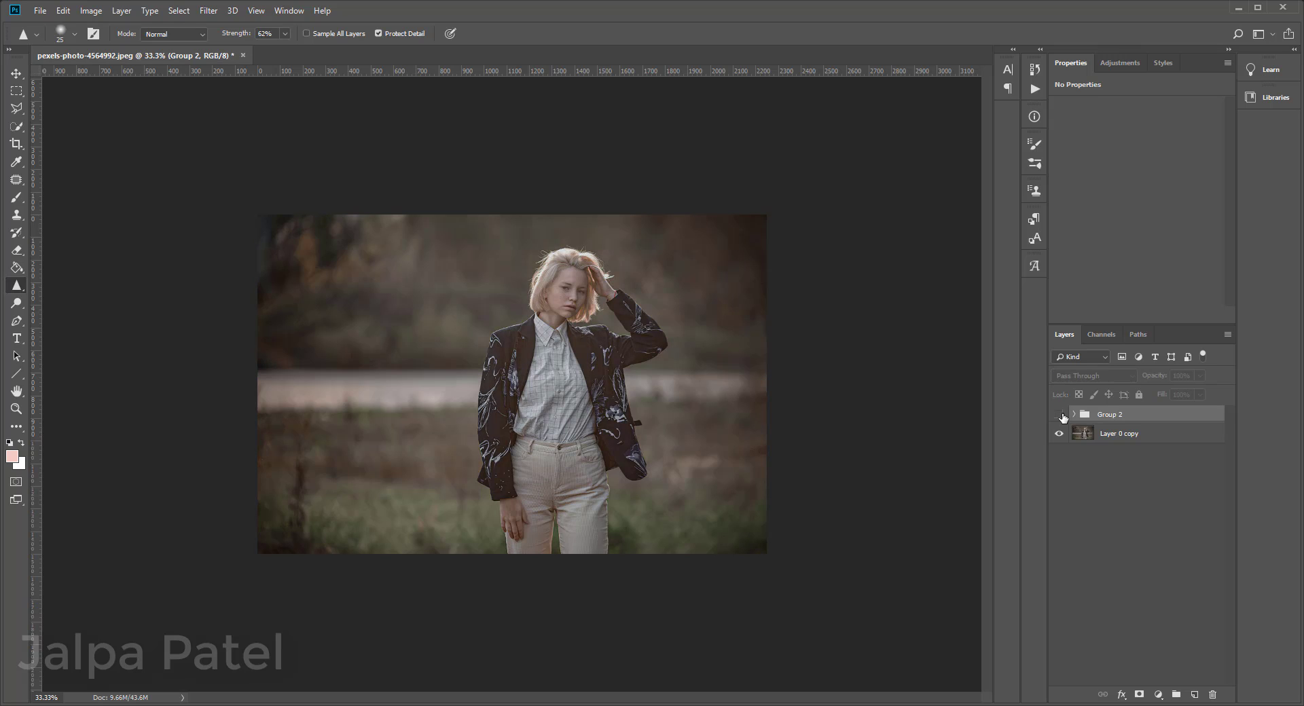
pyautogui.click(1059, 415)
# Step: Examine the woman's face close up with the edit group hidden and shown to compare the retouching
pyautogui.hotkey('ctrl', '+')
pyautogui.hotkey('ctrl', '+')
pyautogui.hotkey('ctrl', '+')
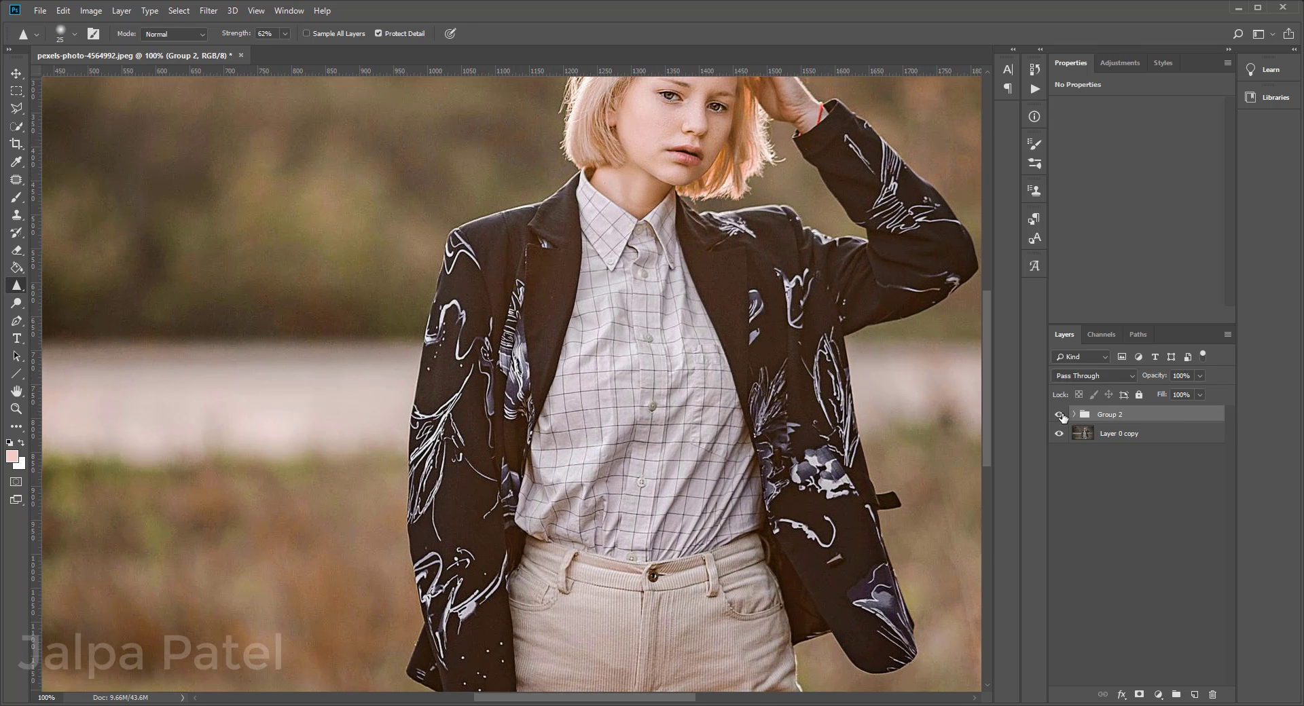
pyautogui.scroll(2, 733, 502)
pyautogui.hotkey('ctrl', '+')
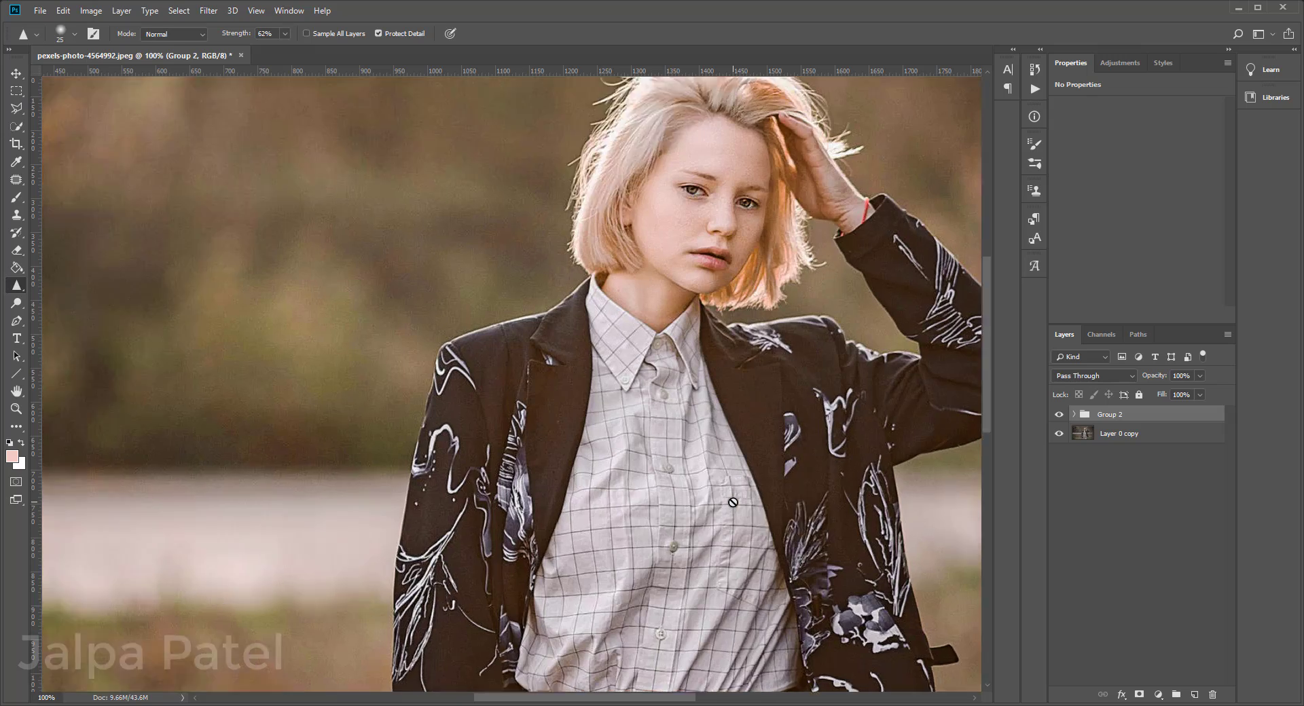
pyautogui.moveTo(737, 131); pyautogui.dragTo(623, 378)
pyautogui.moveTo(692, 354); pyautogui.dragTo(522, 404)
pyautogui.click(1059, 415)
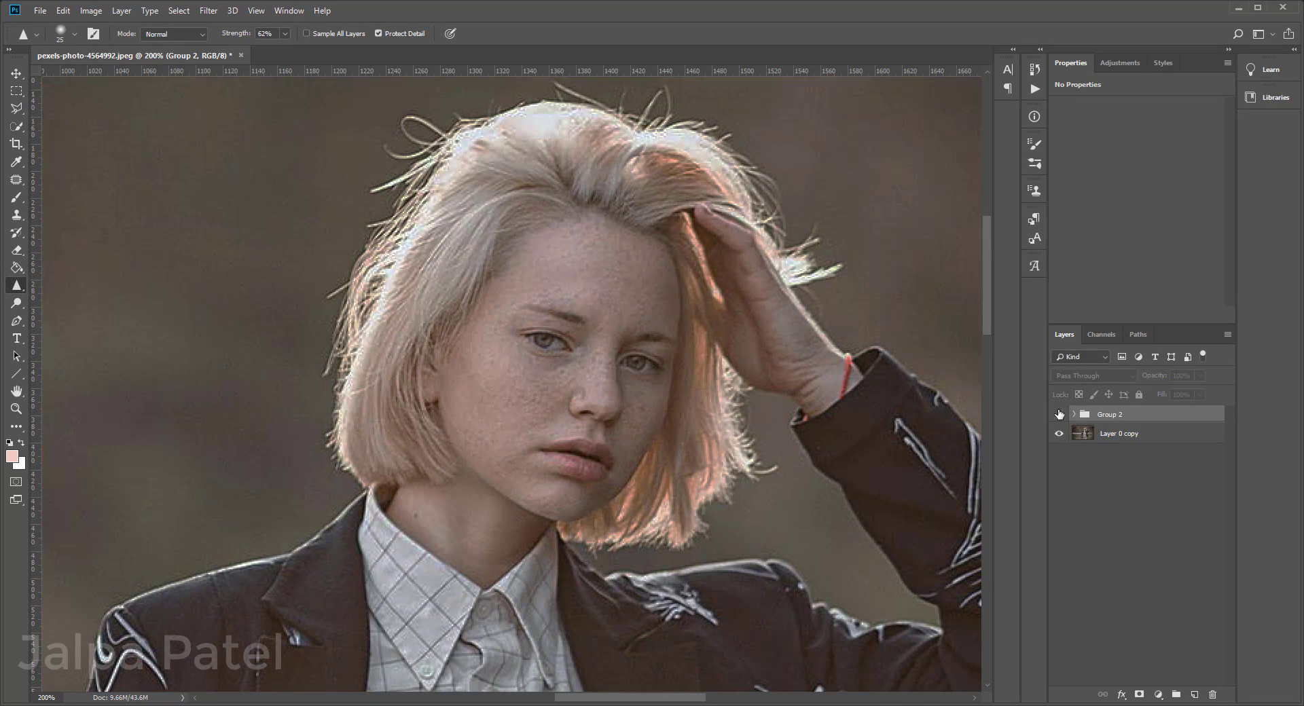
pyautogui.click(1058, 414)
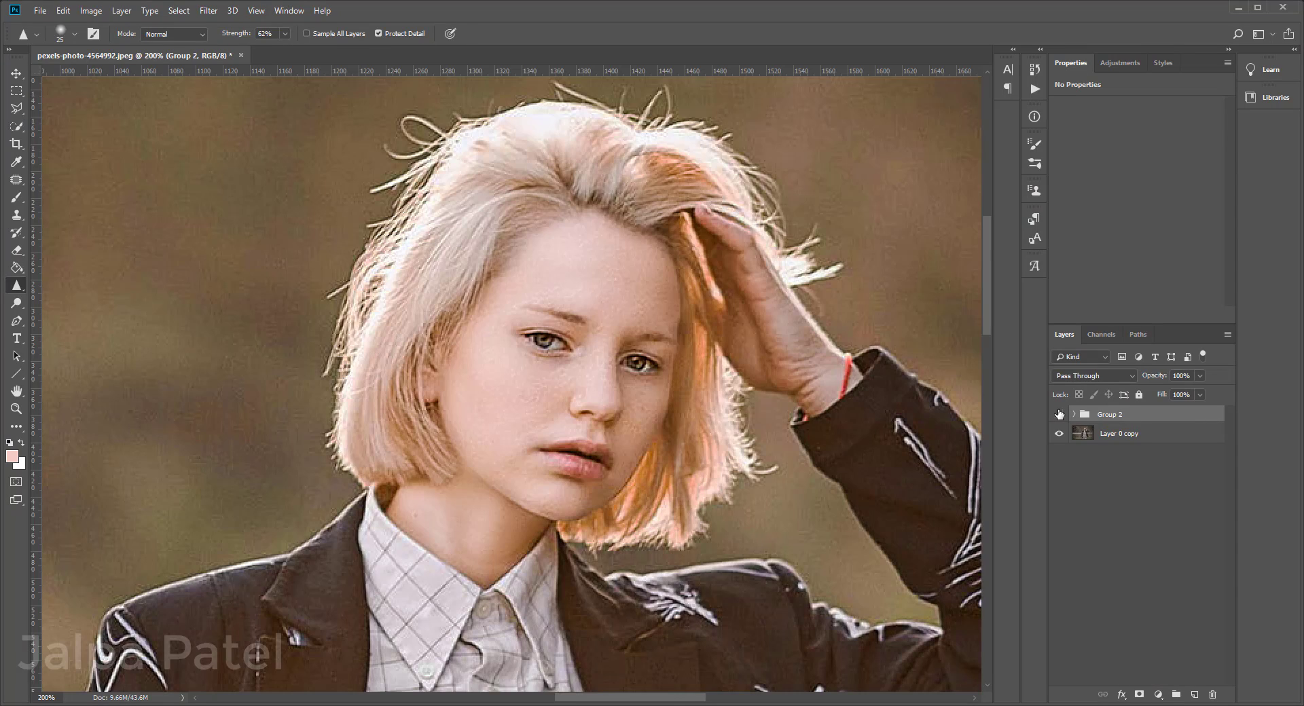
pyautogui.click(1059, 414)
pyautogui.click(1058, 415)
pyautogui.hotkey('ctrl', '-')
pyautogui.hotkey('ctrl', '-')
pyautogui.hotkey('ctrl', '-')
pyautogui.hotkey('ctrl', '-')
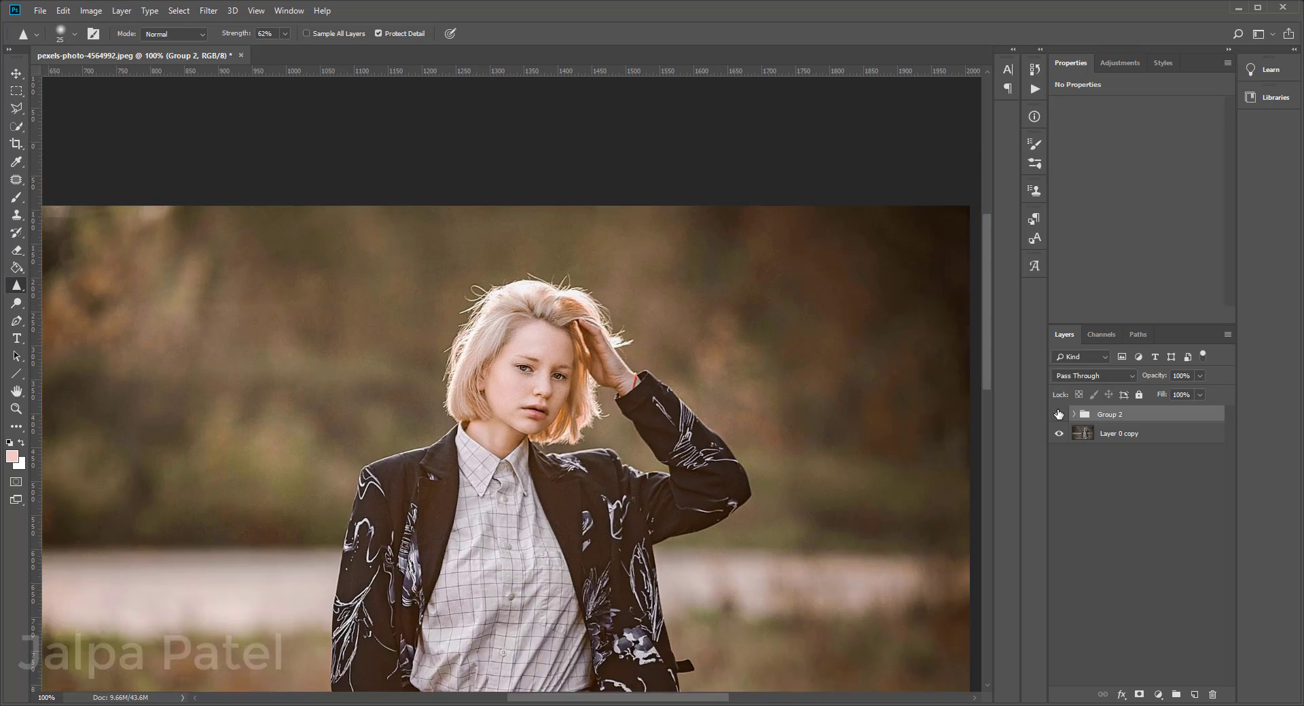